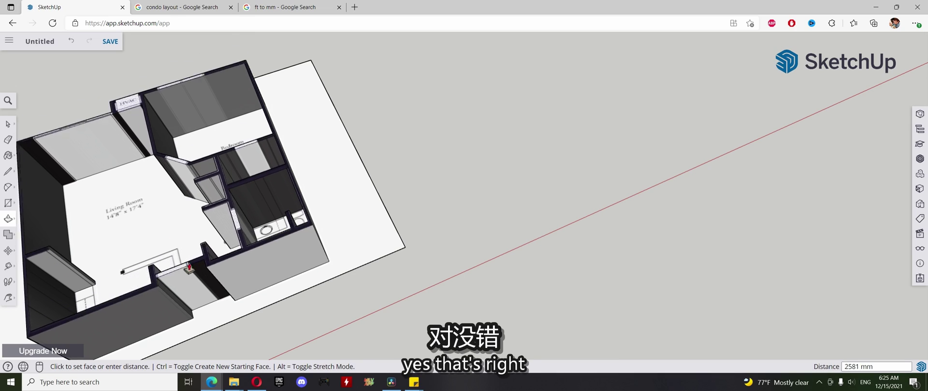
Commit the walls at the lower height, then pan around the new blank model's scale figure.
click(189, 273)
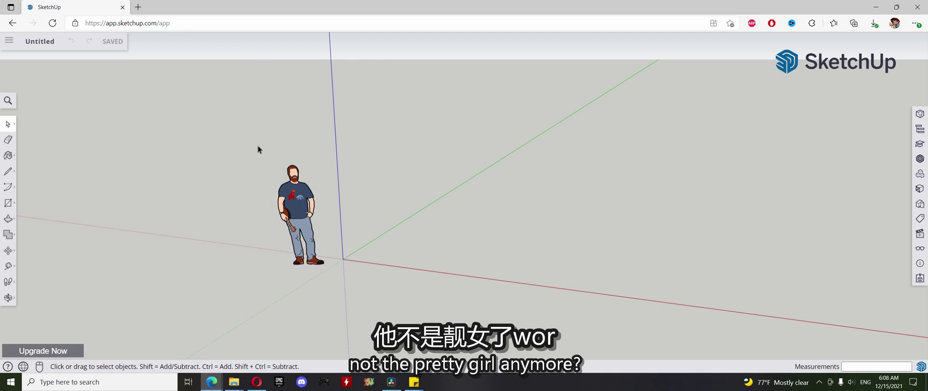
scroll(273, 207, up, 5)
scroll(441, 209, down, 5)
mouse_move(442, 209)
middle_down()
mouse_move(538, 211)
mouse_move(441, 203)
mouse_move(317, 245)
middle_up()
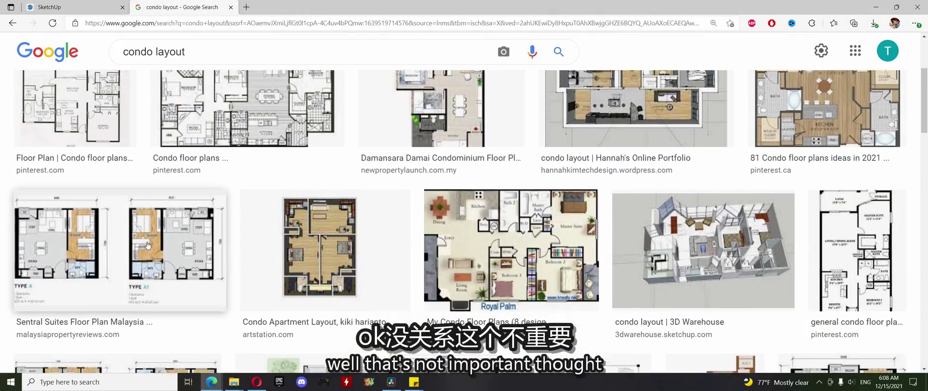
Open the 1 Bedroom floor plan from the 'condo layout' image results and save the image.
scroll(148, 245, down, 1)
scroll(148, 245, down, 1)
scroll(148, 246, down, 2)
scroll(147, 245, down, 3)
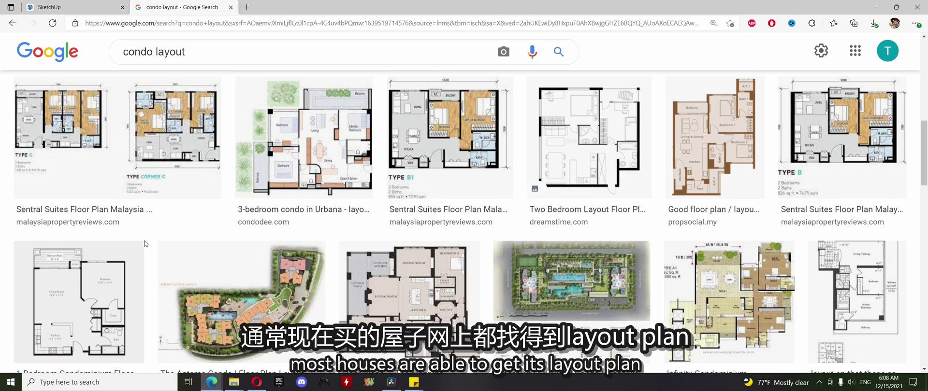
scroll(146, 244, down, 2)
click(109, 237)
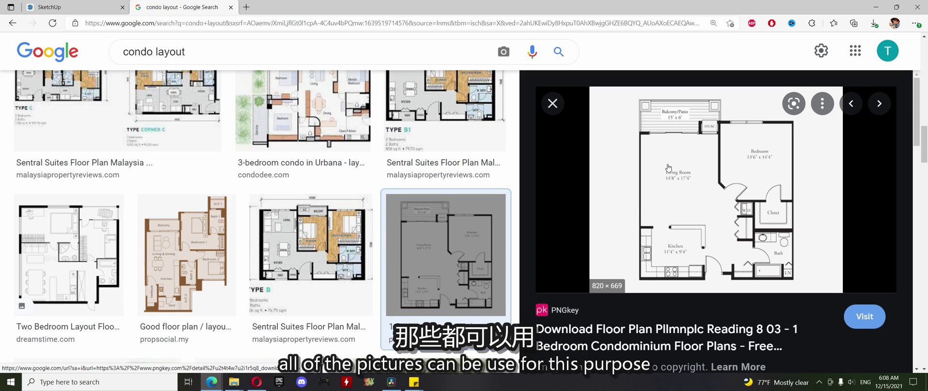
right_click(691, 161)
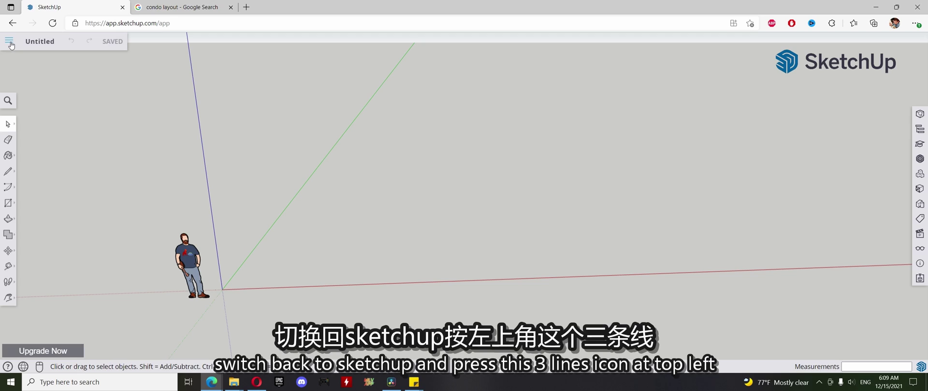
Import the downloaded floor-plan PNG from the device as an image.
click(9, 41)
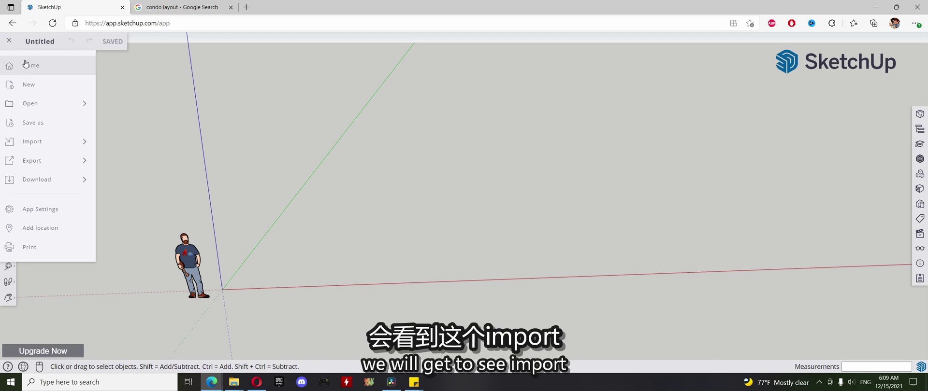
mouse_move(33, 141)
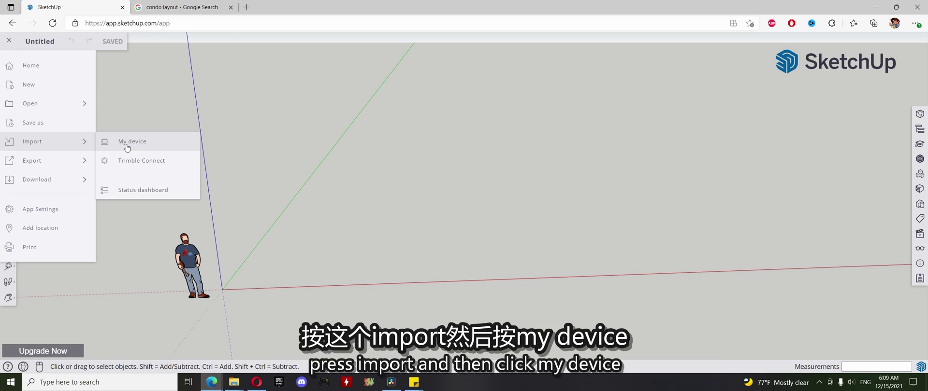
click(138, 145)
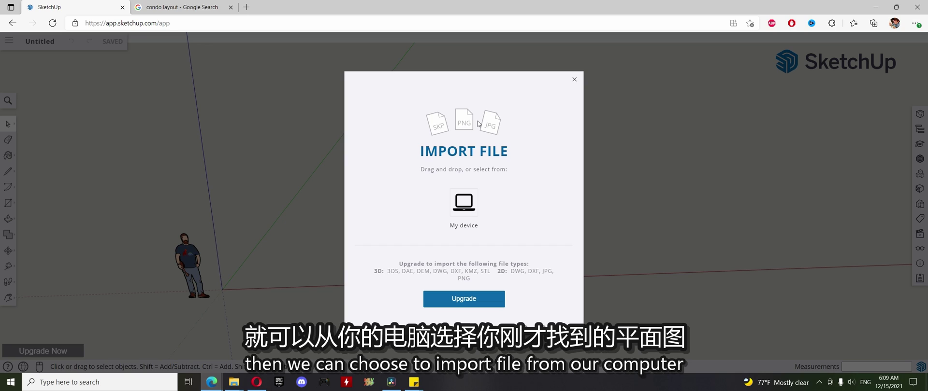
click(463, 202)
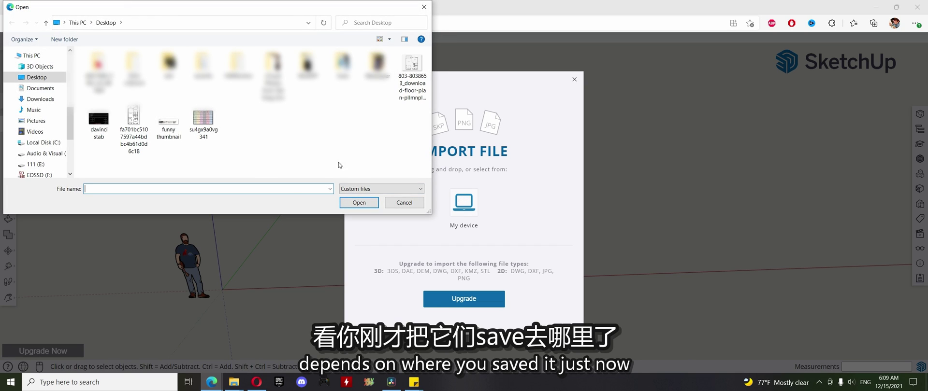
click(417, 90)
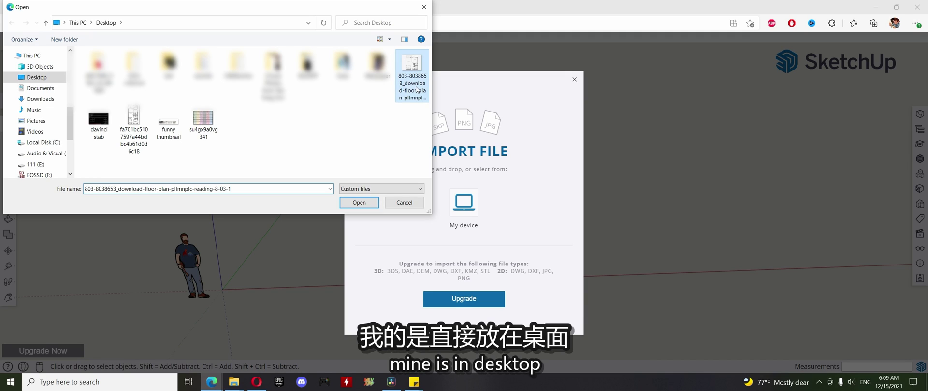
click(359, 203)
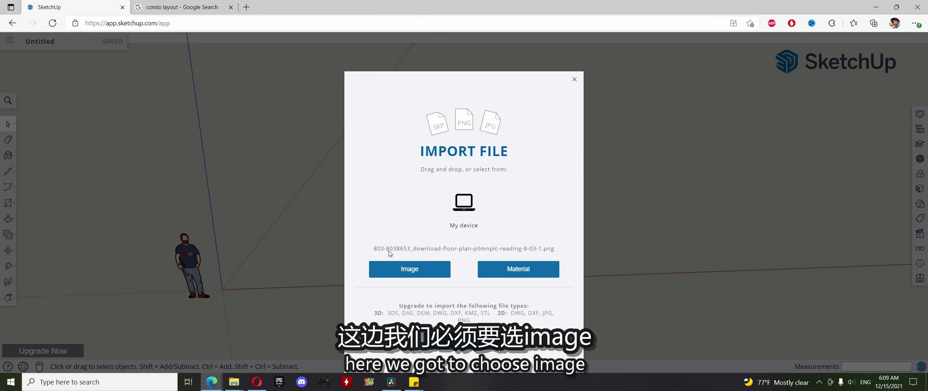
click(411, 269)
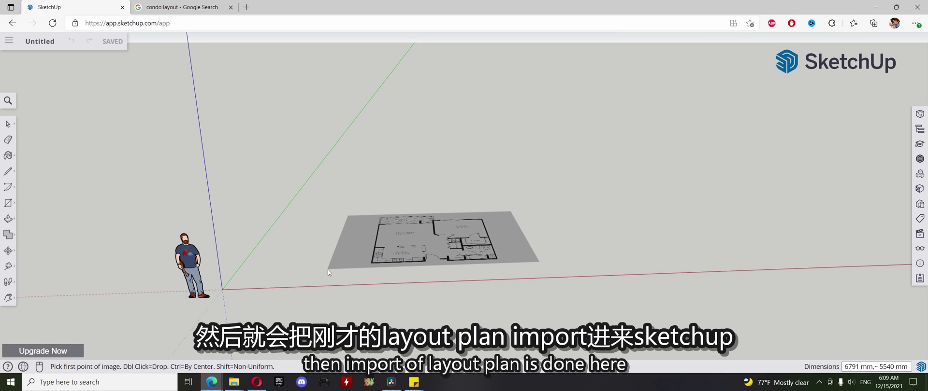
Place the floor plan image flat on the ground and orbit to a top-down view.
click(329, 269)
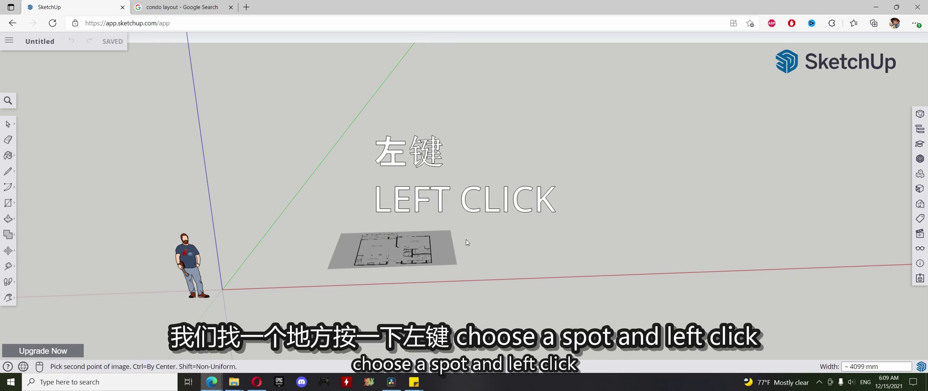
click(524, 199)
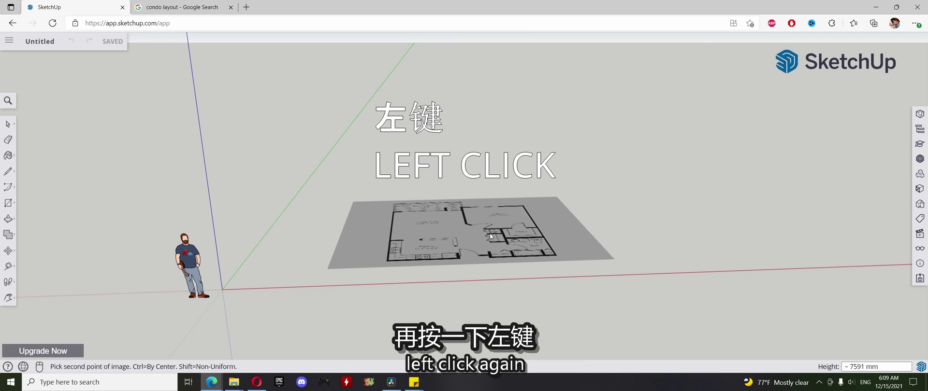
scroll(492, 237, up, 5)
mouse_move(476, 223)
middle_down()
mouse_move(429, 257)
mouse_move(449, 261)
middle_up()
scroll(429, 257, down, 3)
scroll(429, 257, down, 2)
key(o)
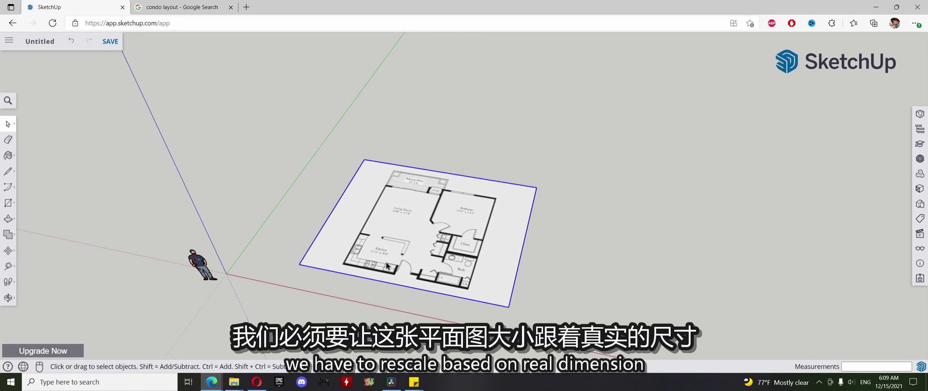
mouse_move(464, 251)
mouse_down()
mouse_move(477, 259)
mouse_move(411, 283)
mouse_up()
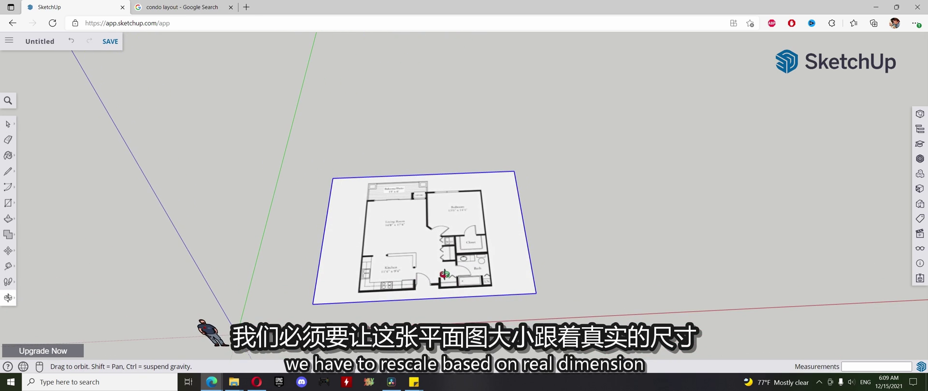
key(space)
scroll(392, 286, up, 2)
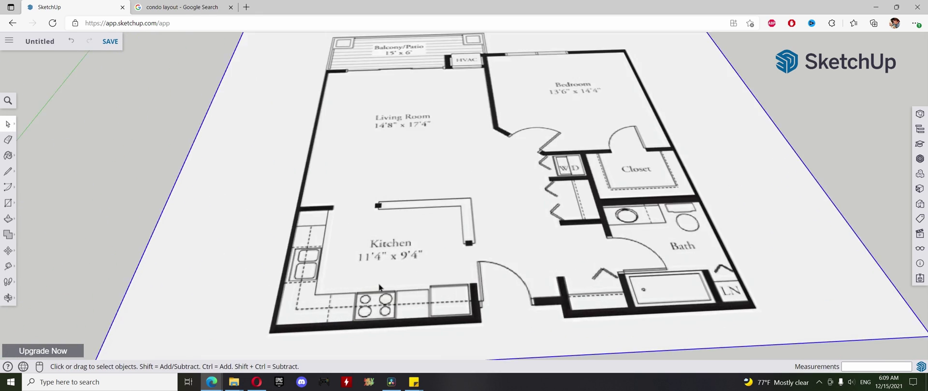
Explode the floor plan image into plain geometry and zoom in on it.
right_click(479, 193)
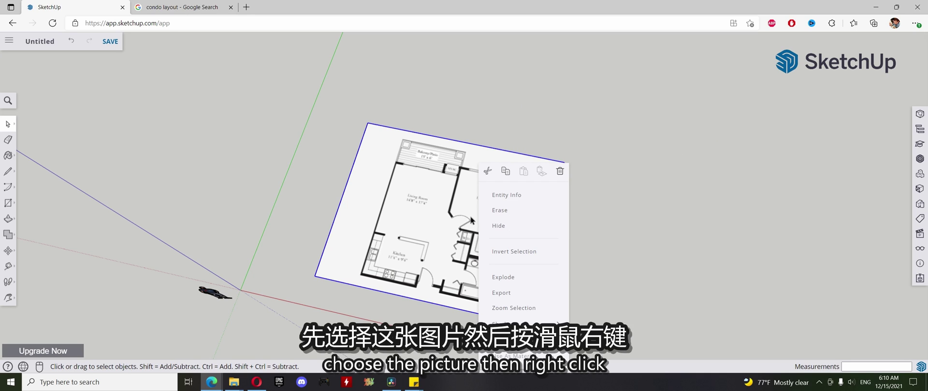
click(503, 278)
scroll(514, 205, up, 5)
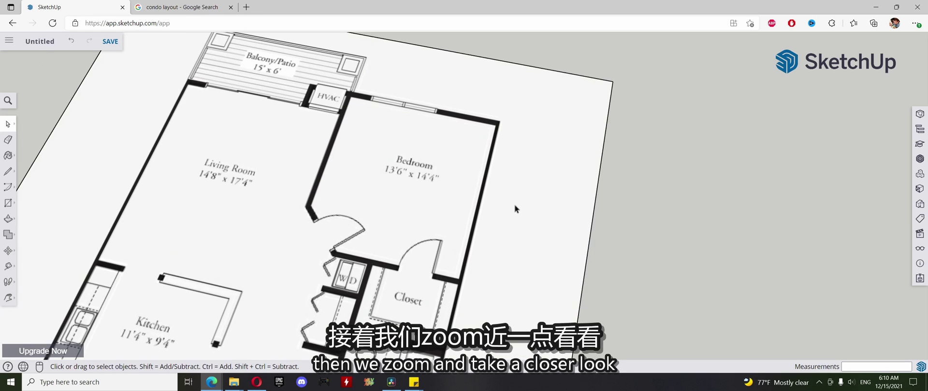
scroll(386, 154, up, 1)
scroll(386, 154, up, 1)
scroll(385, 153, up, 1)
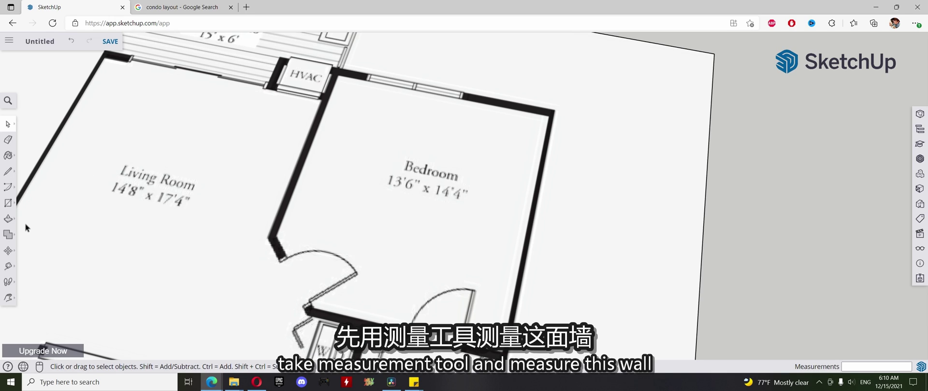
Tape-measure the bedroom's top wall from its left to right corner, reading 2627 mm.
click(13, 268)
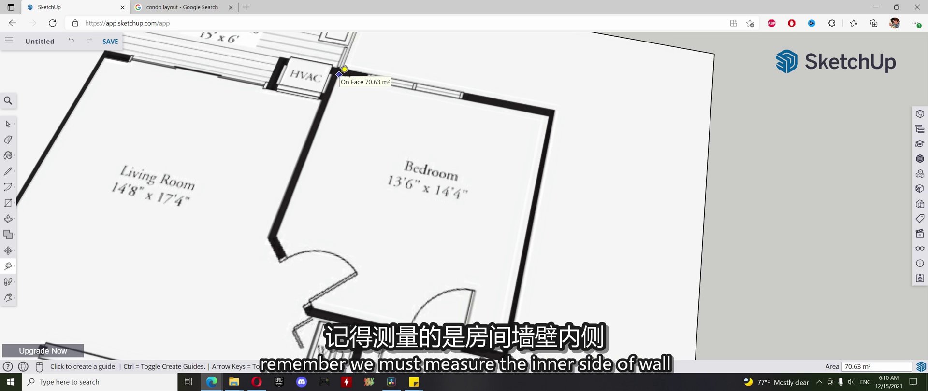
click(340, 74)
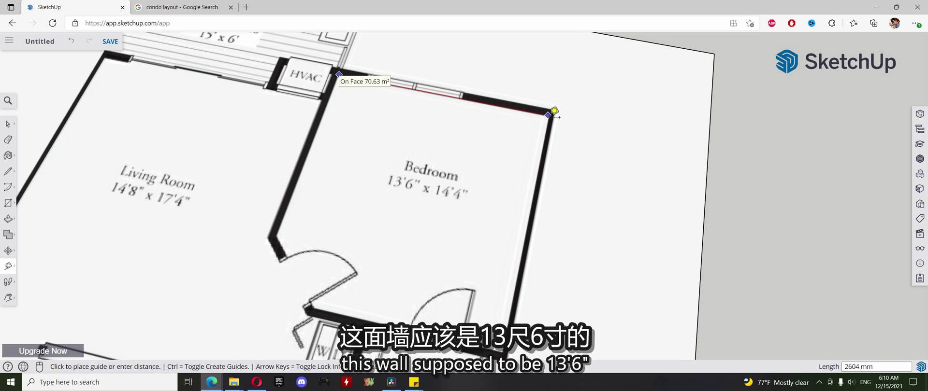
click(556, 111)
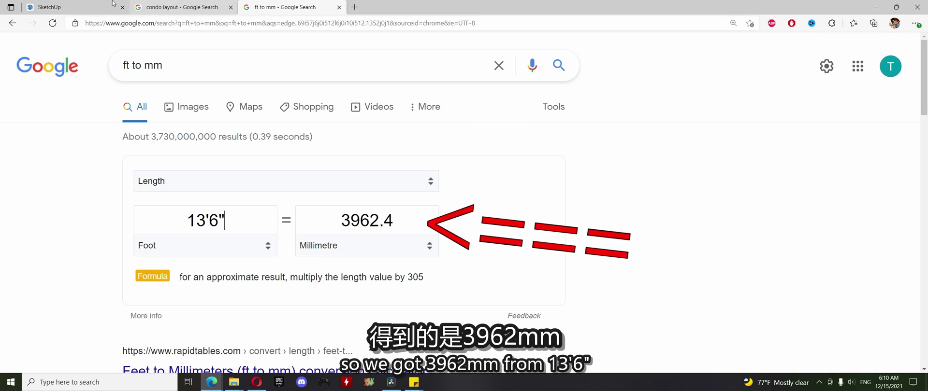
click(103, 6)
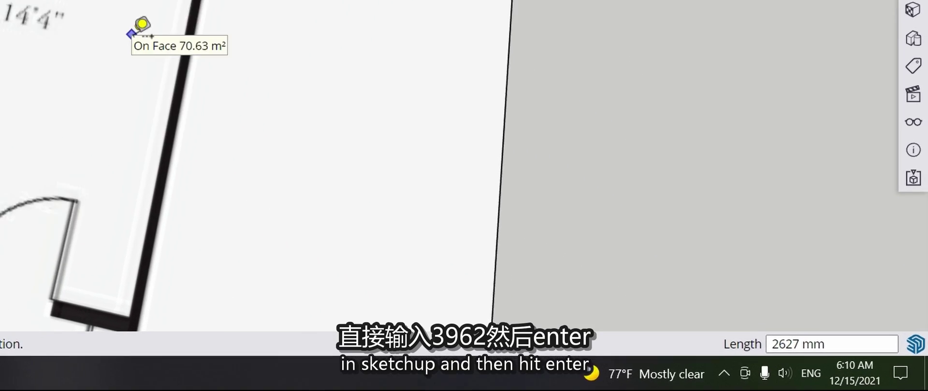
text(3962)
key(Return)
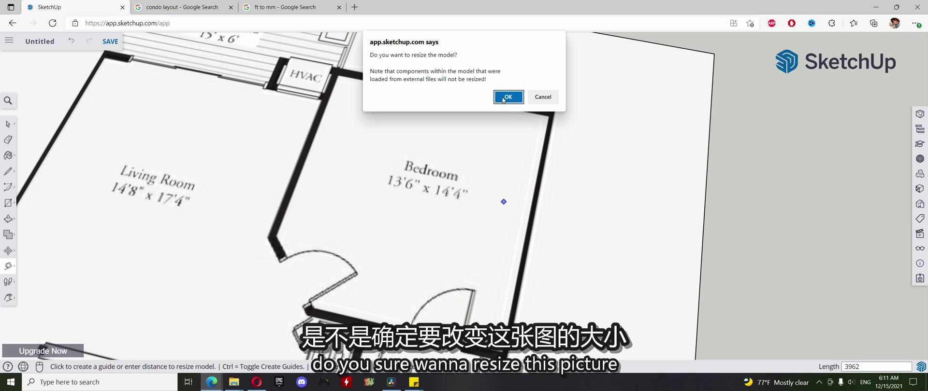
click(503, 98)
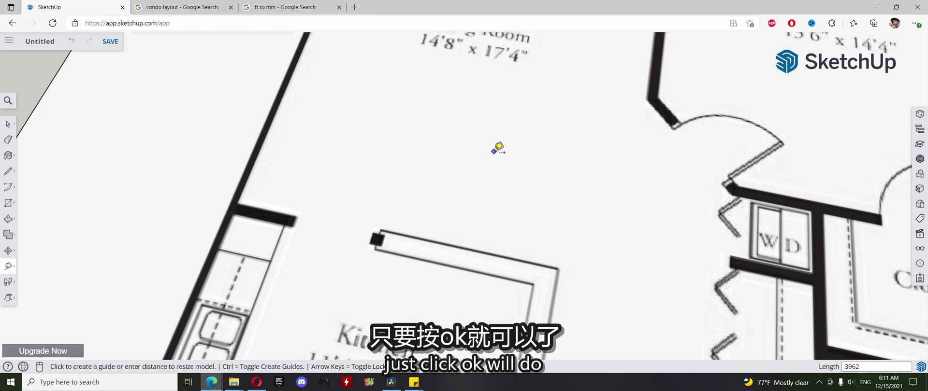
scroll(490, 155, down, 10)
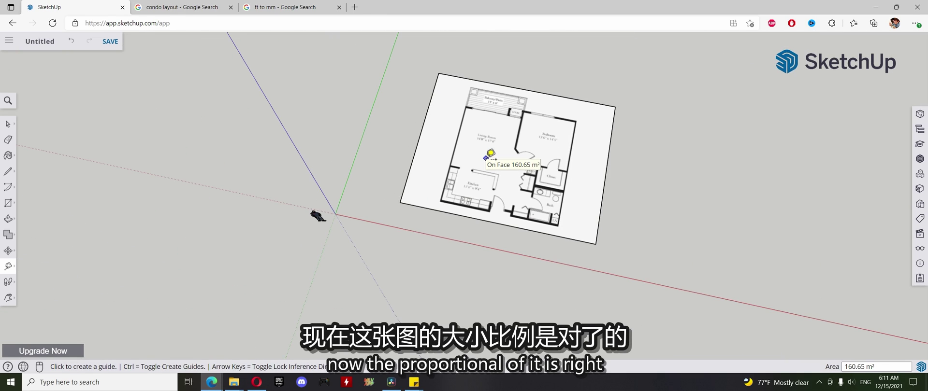
scroll(580, 116, up, 3)
scroll(572, 120, up, 3)
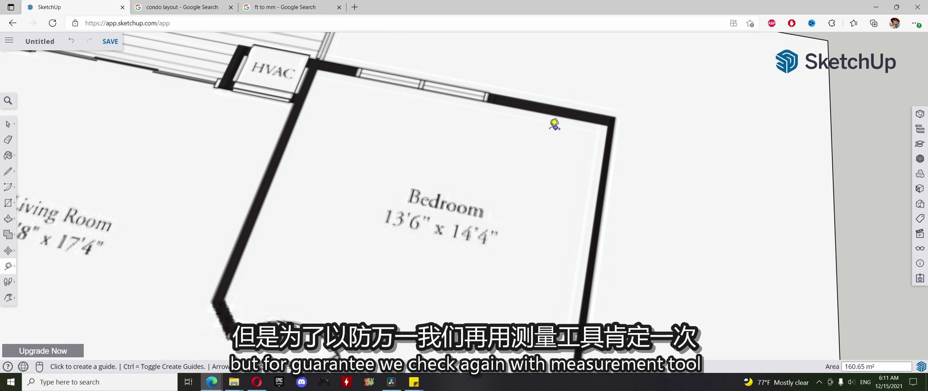
click(317, 70)
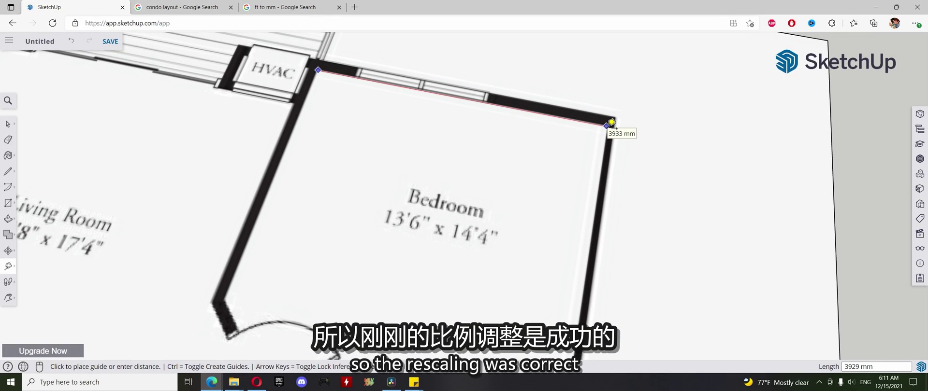
key(Escape)
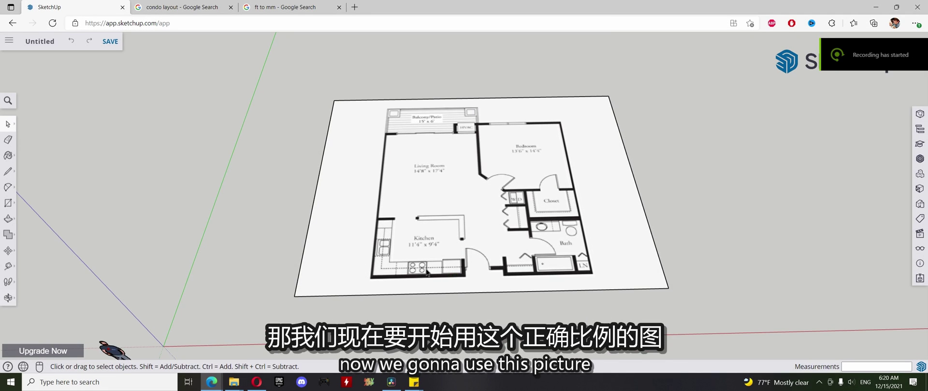
Trace the bottom outer wall from the kitchen corner, jogging around the door, to the bathroom corner.
scroll(427, 274, up, 2)
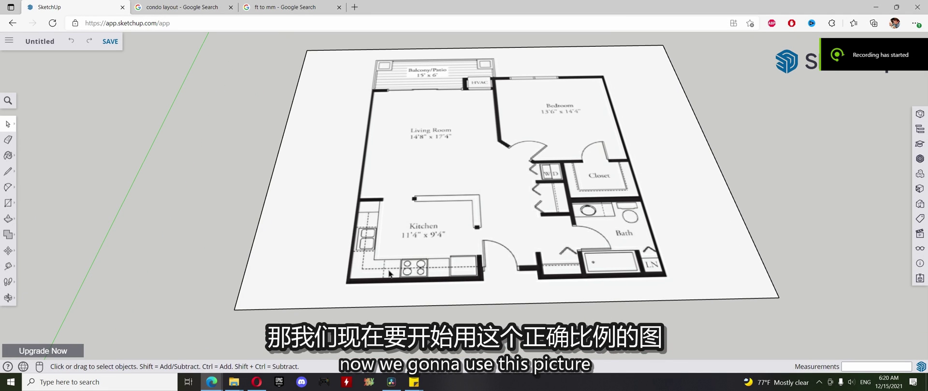
key(l)
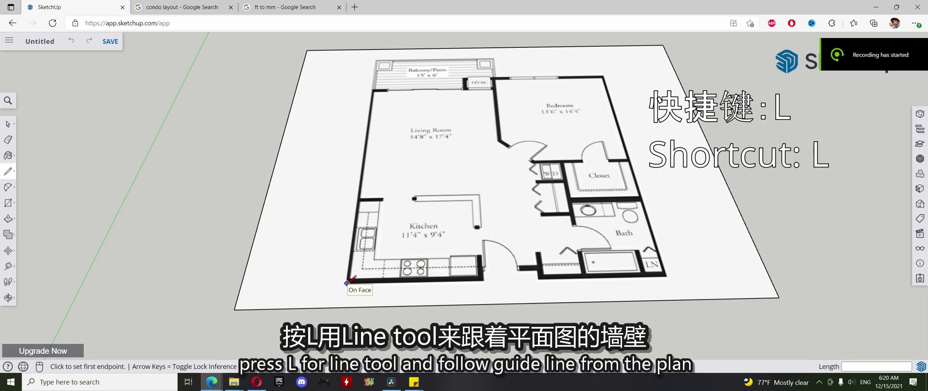
click(348, 283)
click(484, 280)
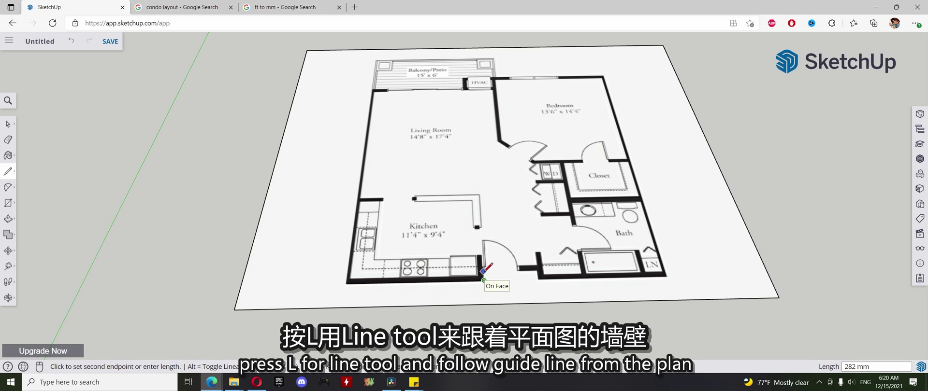
click(483, 270)
click(537, 270)
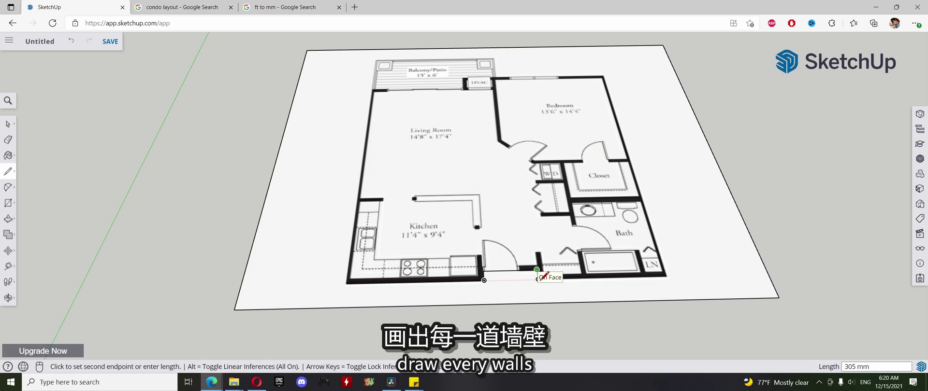
click(538, 280)
click(667, 276)
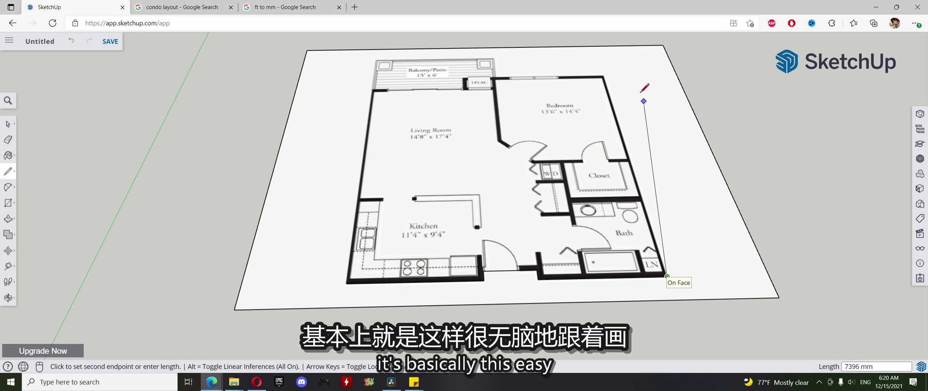
Trace the top bedroom wall to the HVAC corner and down the HVAC closet's side.
scroll(603, 73, up, 3)
scroll(604, 76, up, 2)
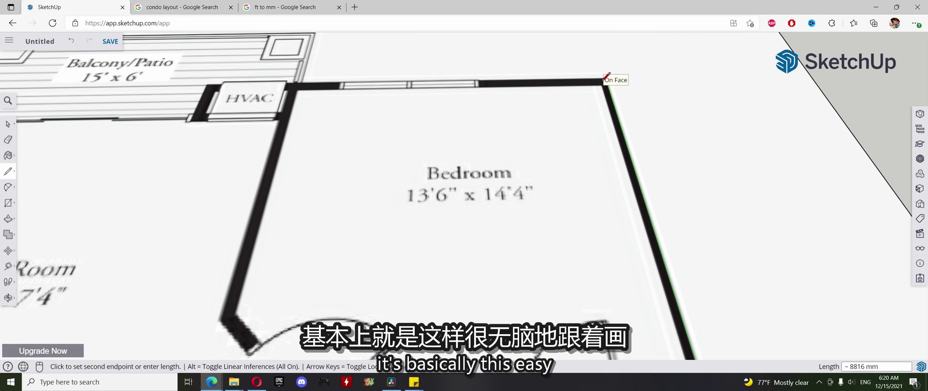
mouse_move(607, 75)
middle_down()
mouse_move(461, 131)
mouse_move(657, 202)
middle_up()
scroll(656, 211, down, 3)
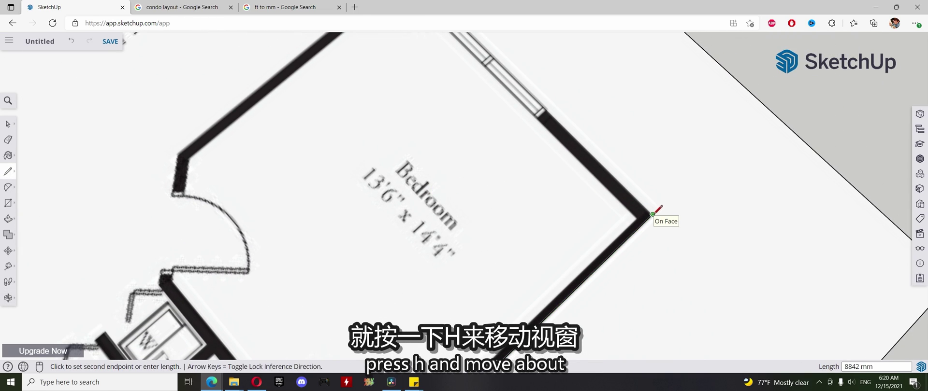
key(o)
mouse_move(372, 130)
mouse_down()
mouse_move(385, 107)
mouse_move(662, 99)
mouse_up()
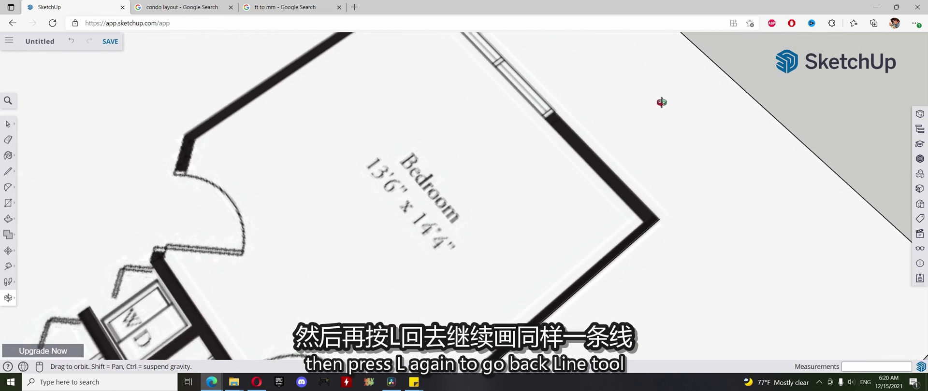
scroll(597, 139, down, 3)
key(l)
key(o)
mouse_move(352, 149)
mouse_down()
mouse_move(454, 217)
mouse_move(427, 198)
mouse_up()
key(l)
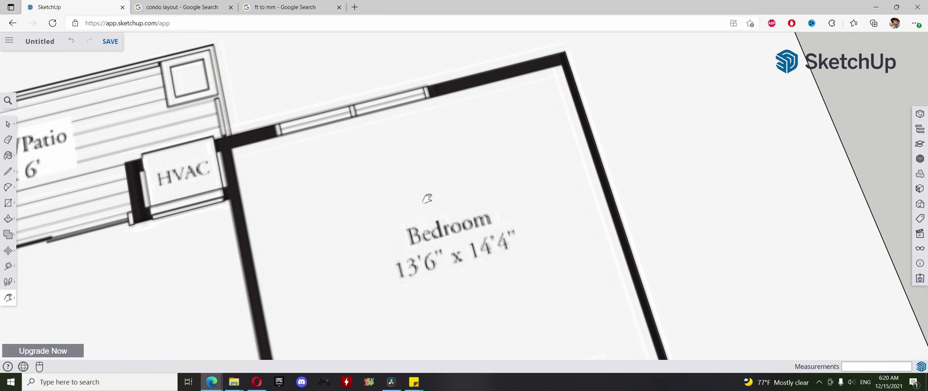
key(l)
click(564, 51)
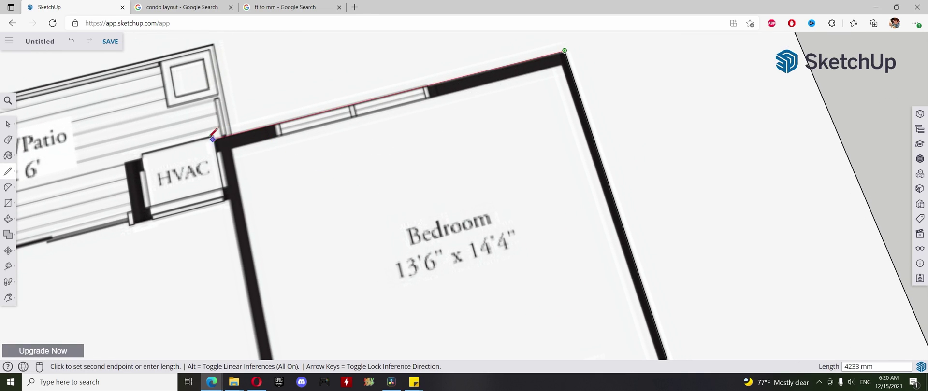
click(124, 162)
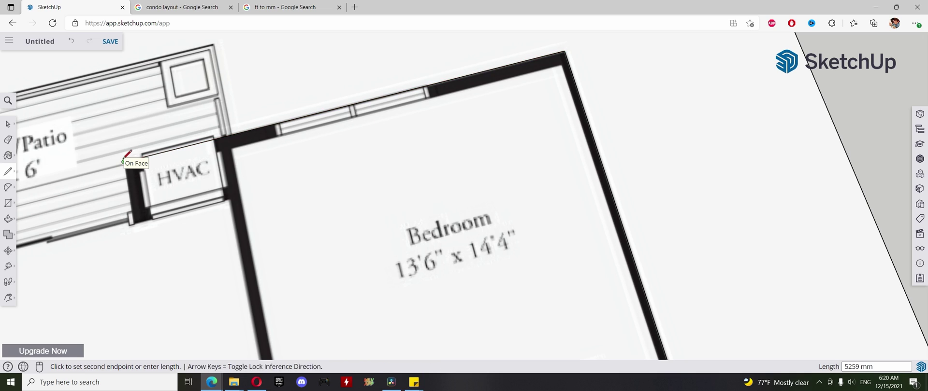
click(131, 211)
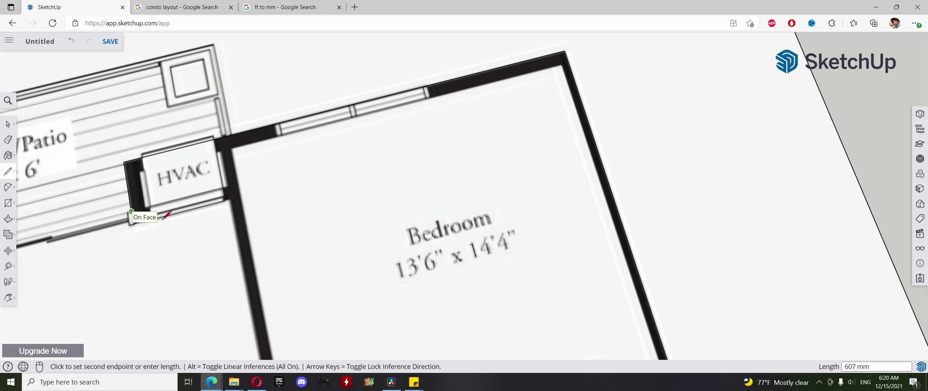
Trace the balcony wall to the living room corner and close the outline at the kitchen corner.
key(h)
drag(164, 247, 605, 142)
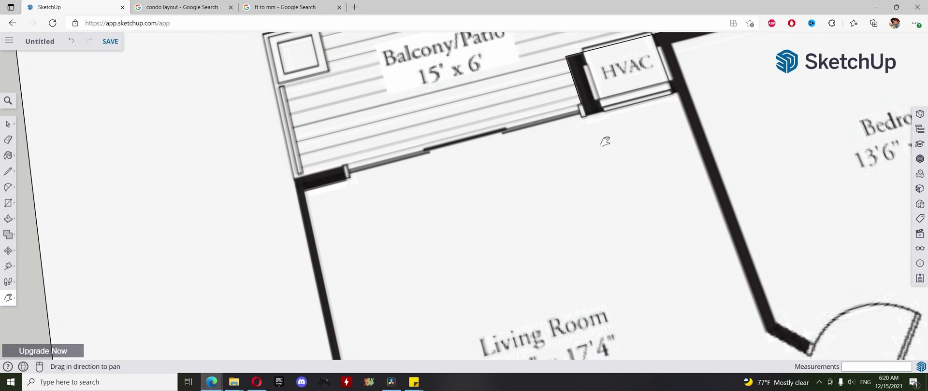
key(l)
click(581, 103)
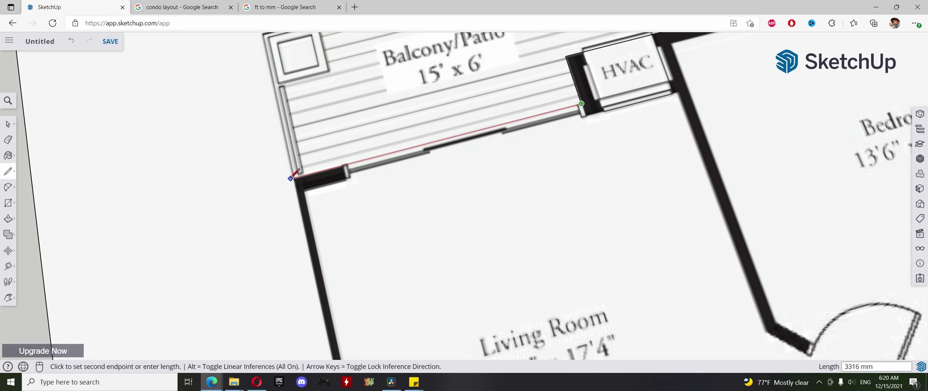
click(293, 177)
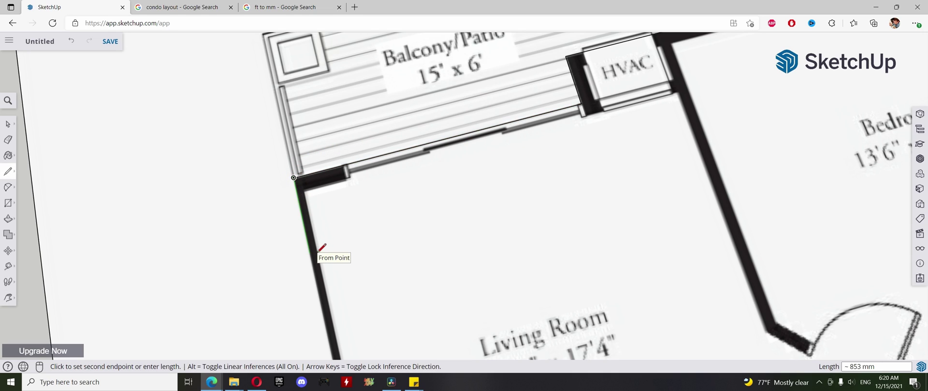
key(h)
drag(348, 276, 336, 128)
scroll(336, 129, down, 5)
scroll(342, 209, up, 3)
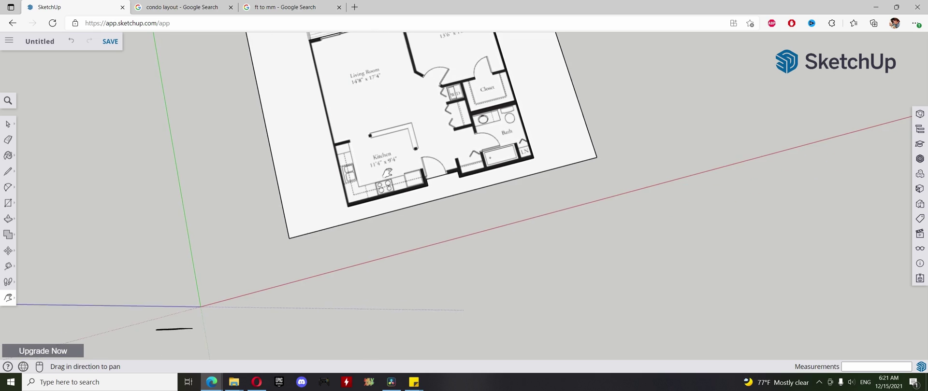
scroll(342, 209, up, 3)
scroll(342, 209, up, 5)
key(Escape)
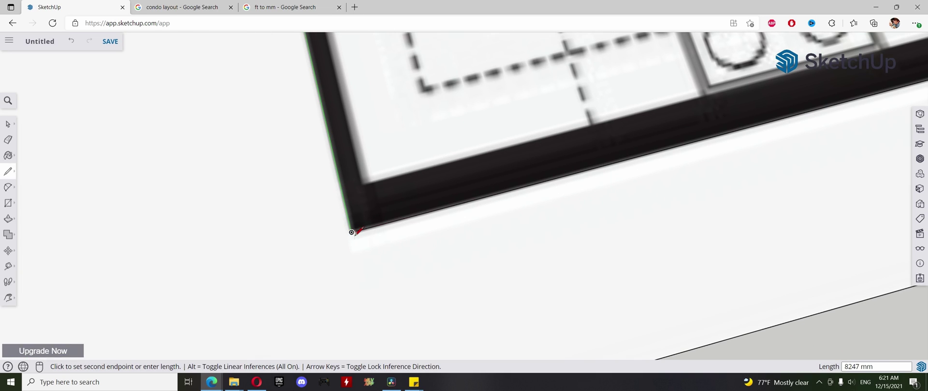
scroll(346, 230, up, 3)
scroll(346, 230, up, 3)
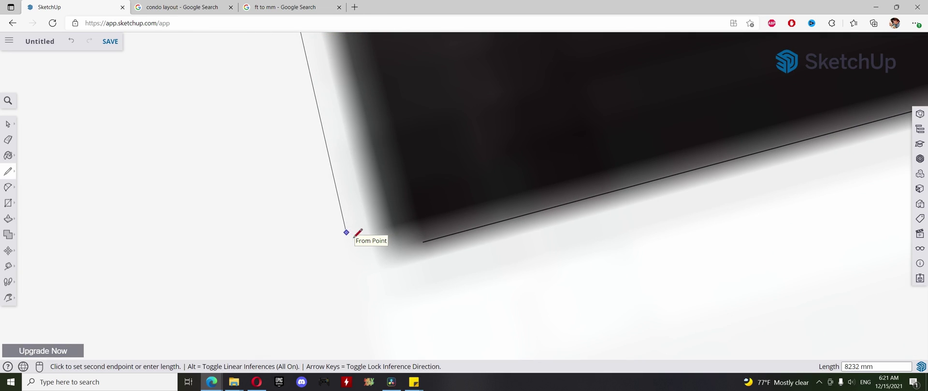
click(390, 250)
scroll(411, 261, down, 1)
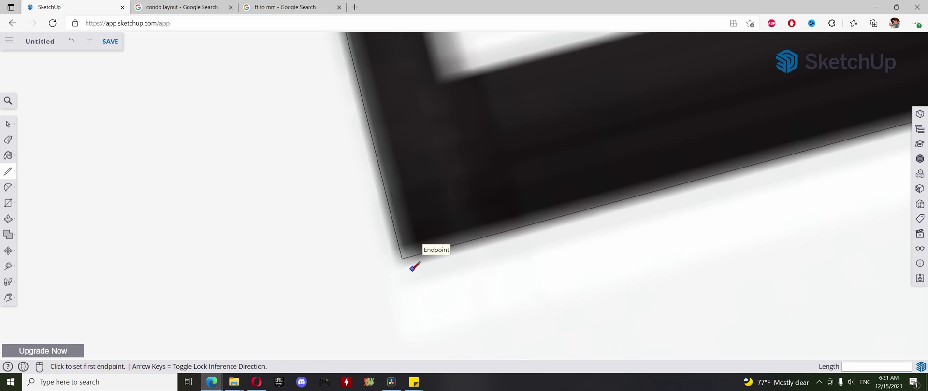
scroll(406, 264, down, 2)
key(h)
scroll(425, 265, down, 3)
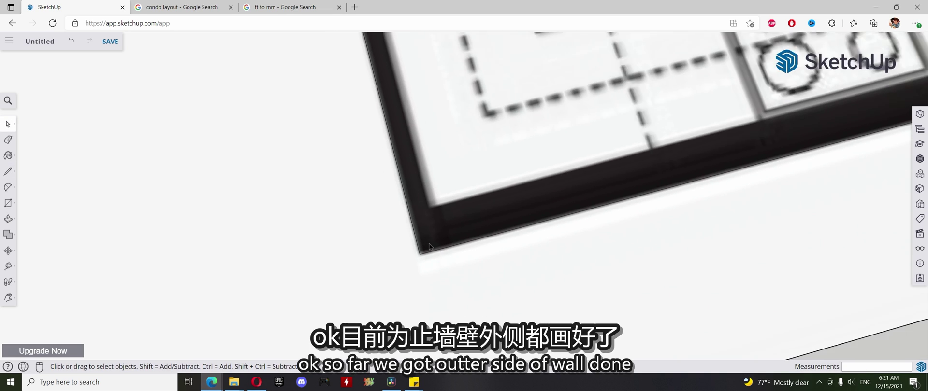
scroll(449, 227, down, 2)
Push the traced outline up as one solid block about 1629 mm tall and orbit over the kitchen.
drag(452, 224, 447, 219)
scroll(435, 227, down, 2)
scroll(406, 252, down, 2)
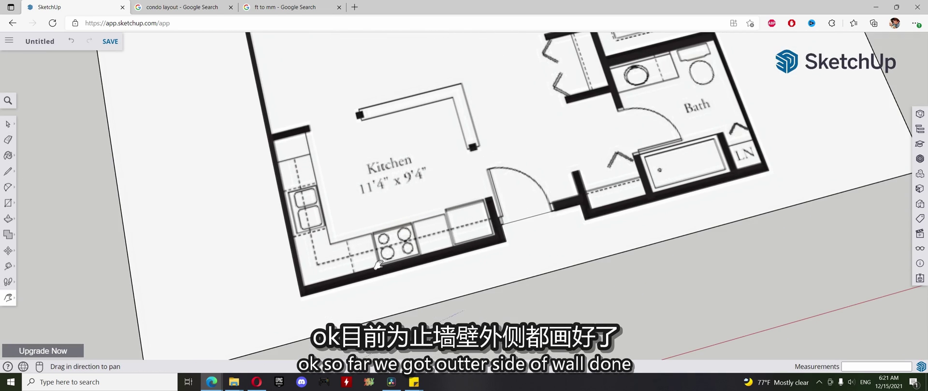
scroll(372, 270, down, 1)
key(space)
double_click(364, 278)
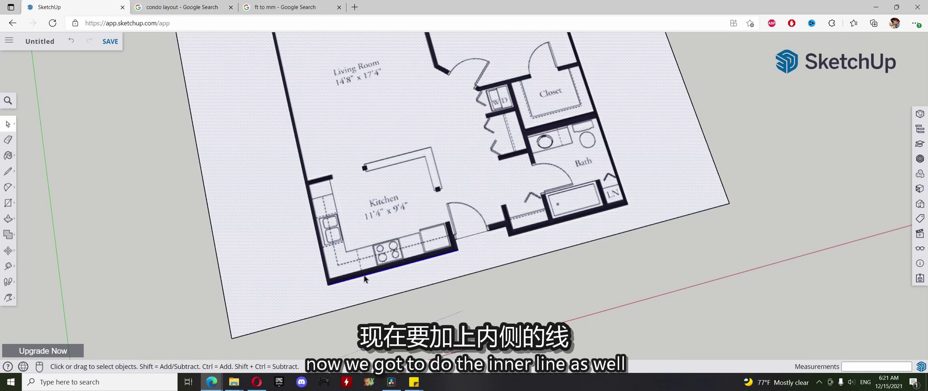
click(337, 285)
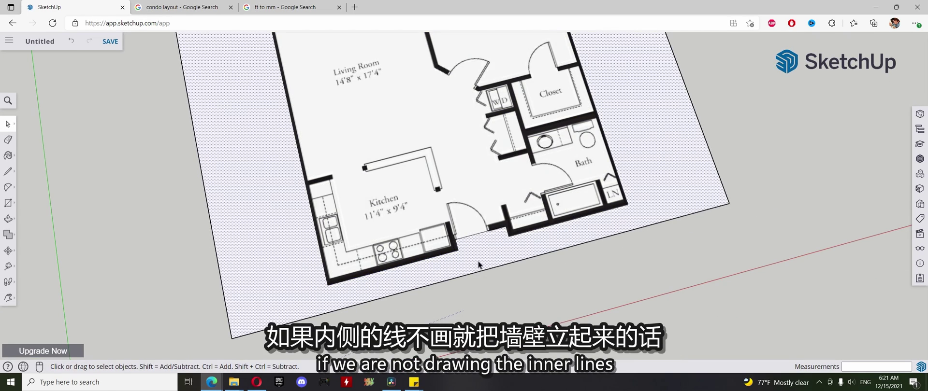
click(476, 239)
click(466, 203)
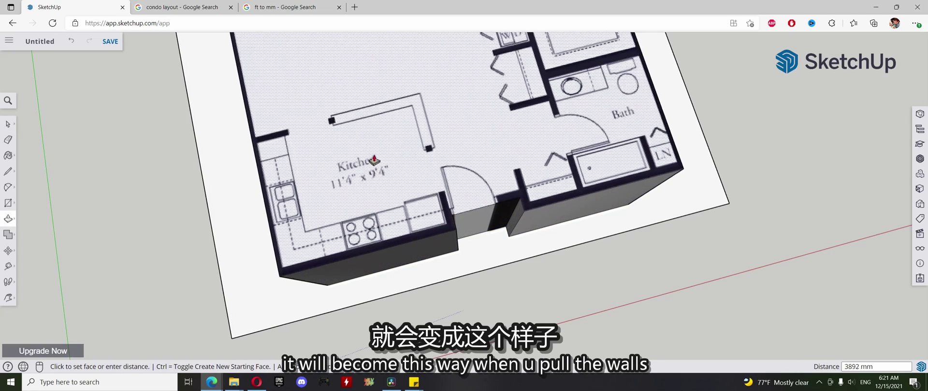
scroll(393, 204, down, 2)
scroll(392, 204, down, 2)
middle_drag(393, 204, 385, 138)
scroll(390, 153, up, 3)
Undo the wall extrusion to return to the flat floor plan.
key(p)
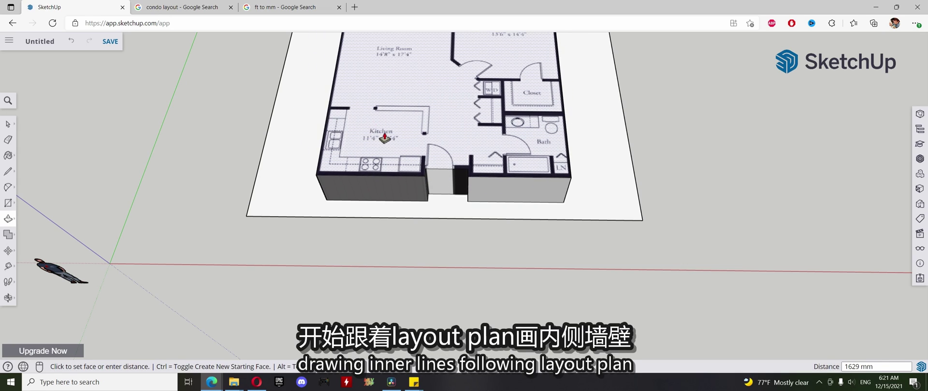
key(ctrl+z)
scroll(435, 162, down, 3)
scroll(223, 300, up, 3)
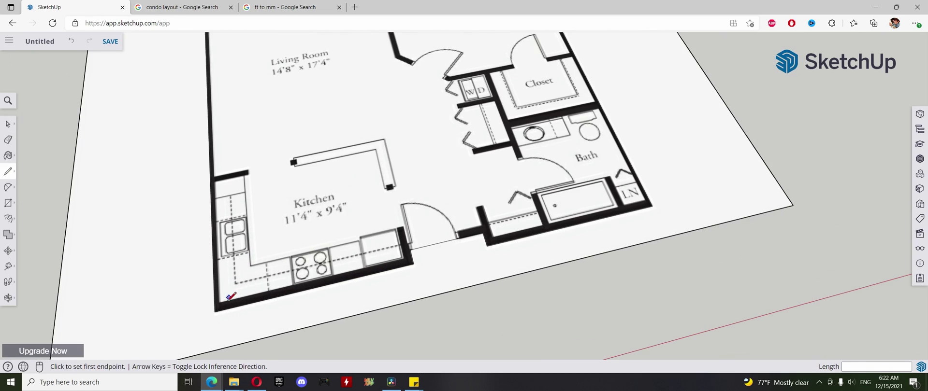
scroll(224, 300, up, 2)
Draw inner wall lines from the kitchen's lower-left corner across the kitchen doorway and the laundry opening.
key(l)
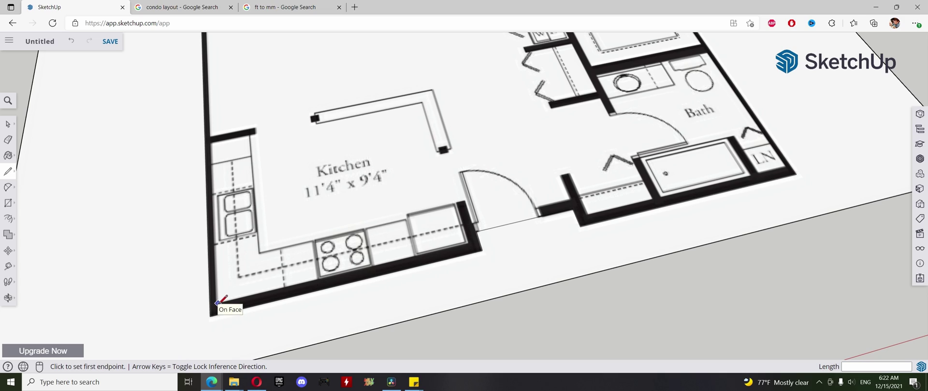
click(216, 303)
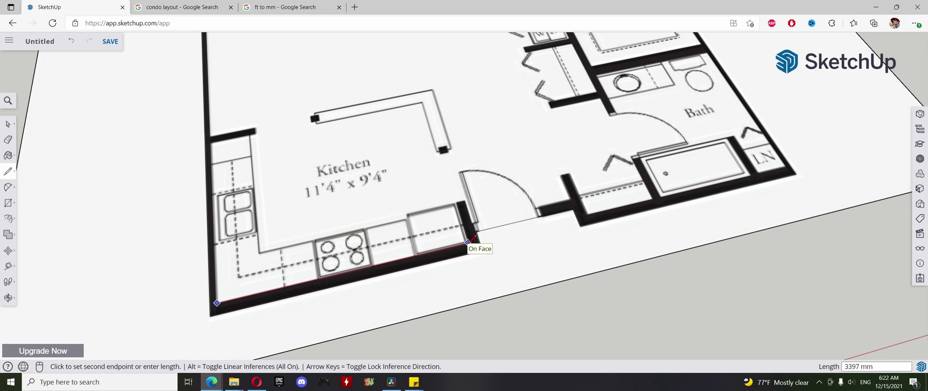
click(456, 203)
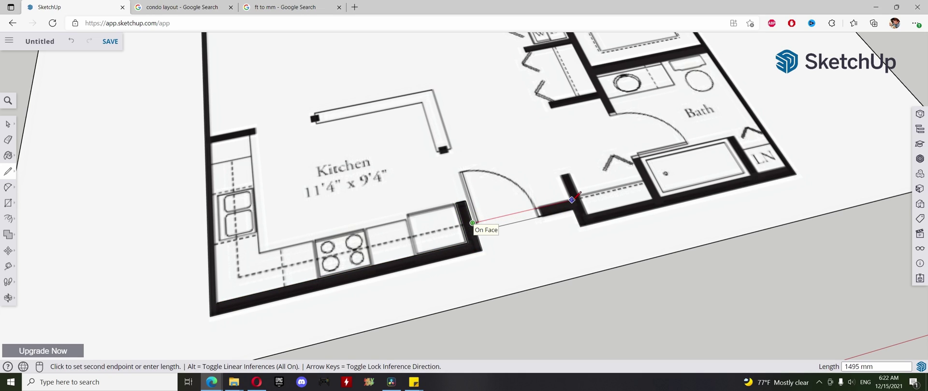
click(572, 200)
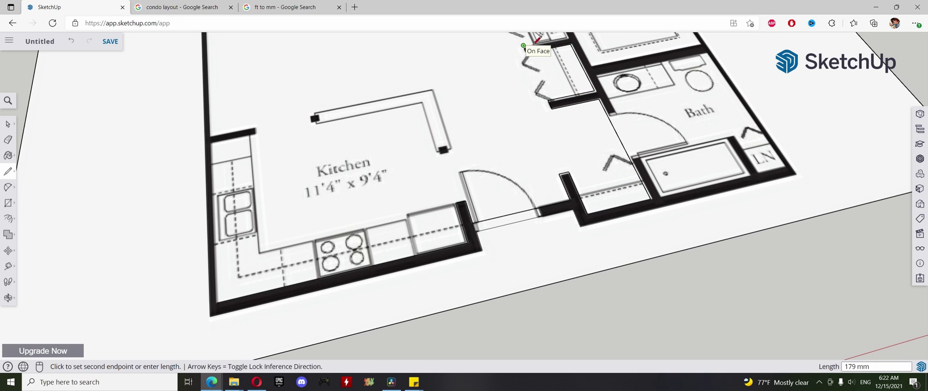
scroll(575, 213, up, 5)
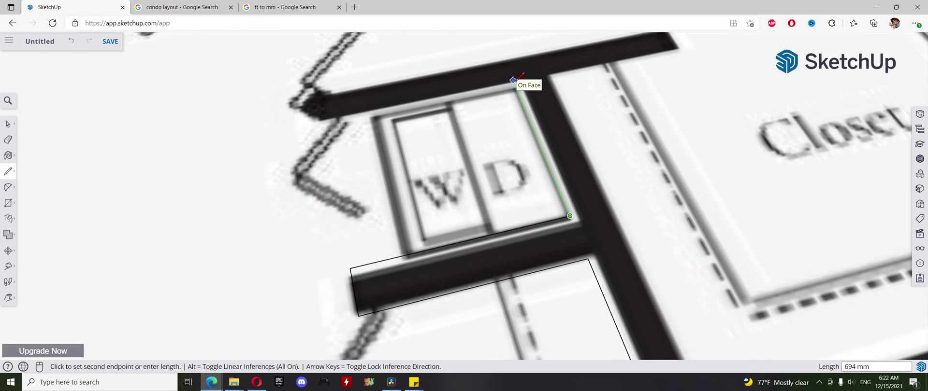
scroll(320, 116, down, 5)
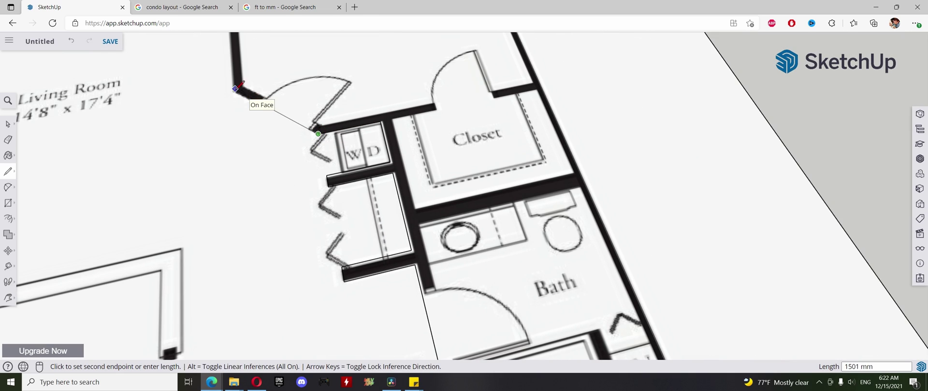
click(235, 88)
Draw an inner wall line from the kitchen's upper wall corner to the wall's endpoint.
shift+middle_drag(236, 89, 352, 258)
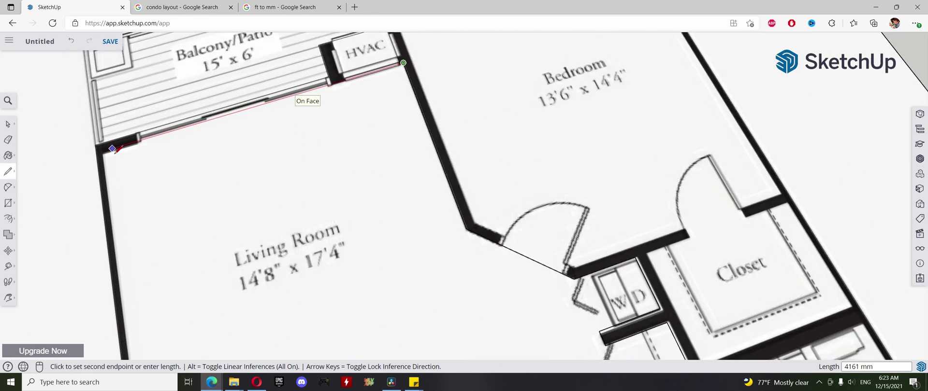
shift+middle_drag(213, 118, 285, 243)
scroll(285, 243, down, 3)
scroll(285, 243, up, 3)
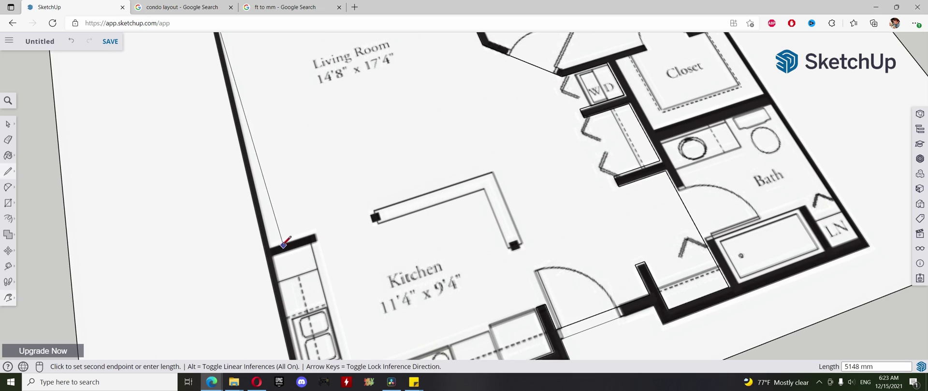
click(284, 244)
scroll(284, 244, up, 3)
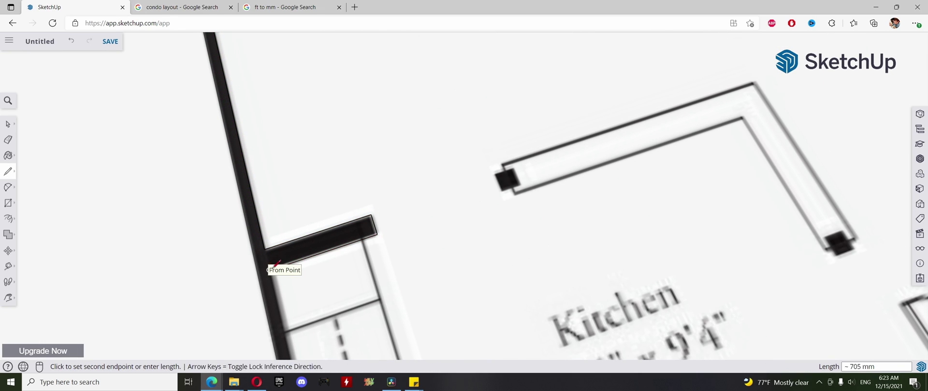
scroll(273, 265, down, 5)
scroll(353, 169, up, 3)
click(642, 215)
scroll(643, 216, up, 10)
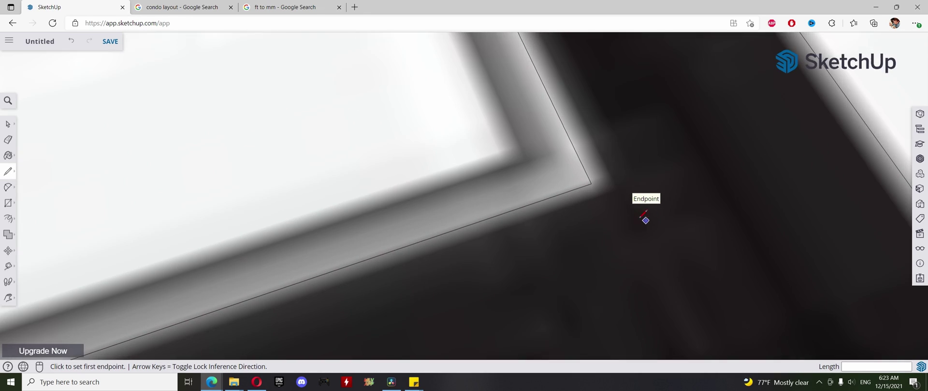
scroll(643, 215, down, 3)
scroll(633, 203, down, 2)
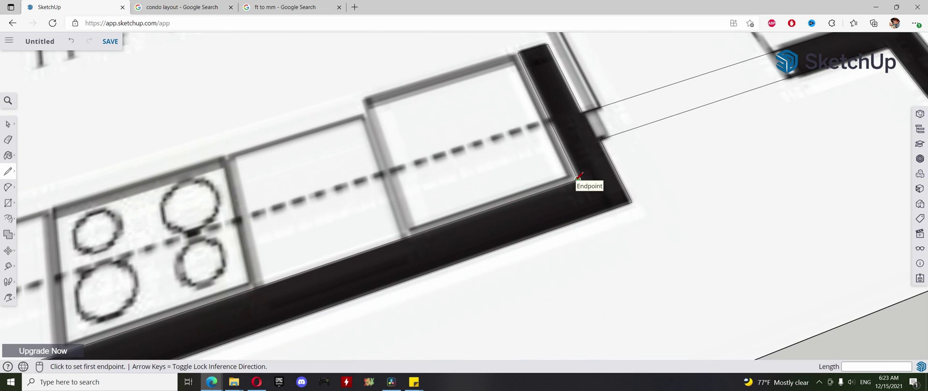
scroll(580, 179, down, 3)
scroll(595, 188, down, 3)
Push the kitchen, living room and bathroom wall strips up about 2537 mm and inspect them.
key(space)
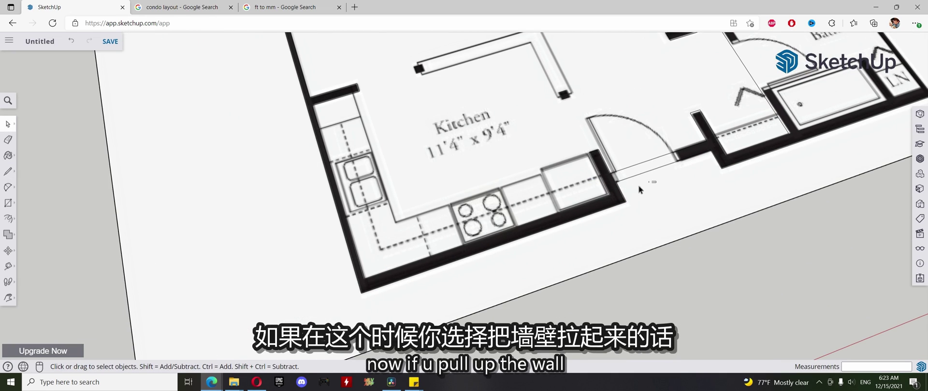
scroll(674, 206, down, 5)
key(p)
scroll(531, 233, up, 3)
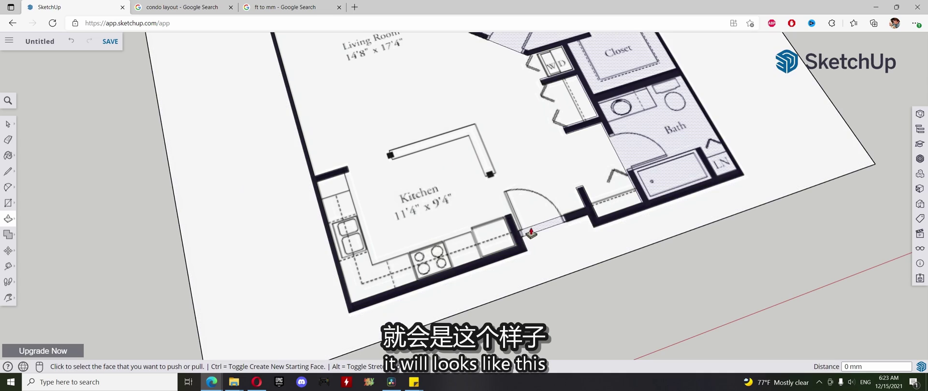
click(533, 233)
middle_drag(532, 203, 524, 199)
scroll(524, 199, down, 3)
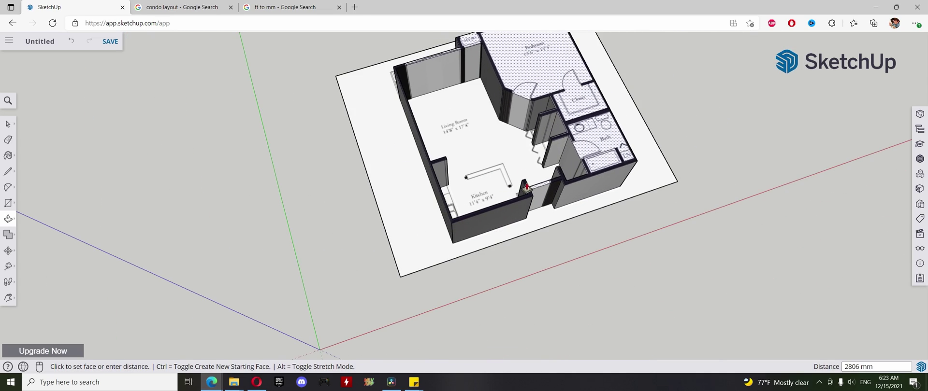
key(h)
scroll(483, 196, up, 2)
scroll(464, 196, up, 1)
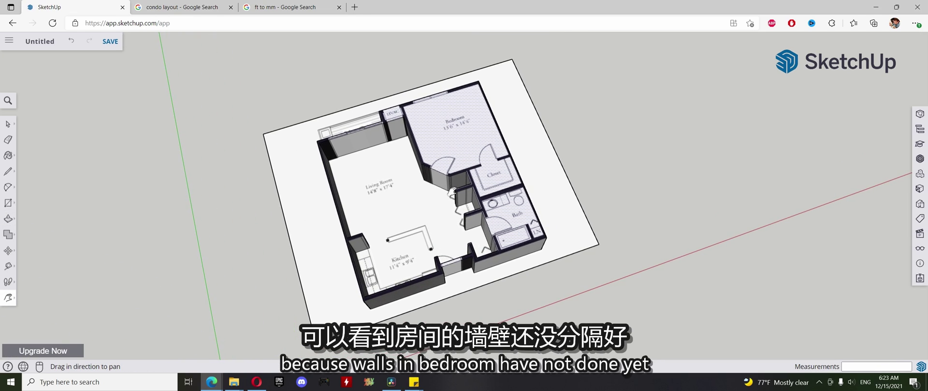
scroll(450, 195, up, 2)
scroll(448, 195, down, 1)
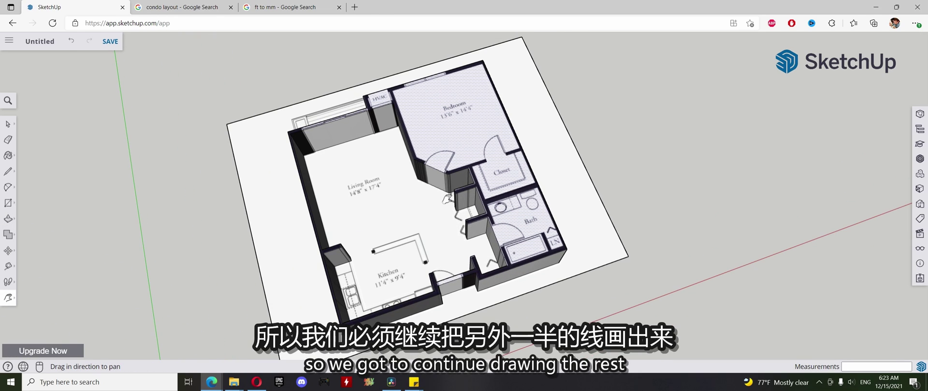
key(Escape)
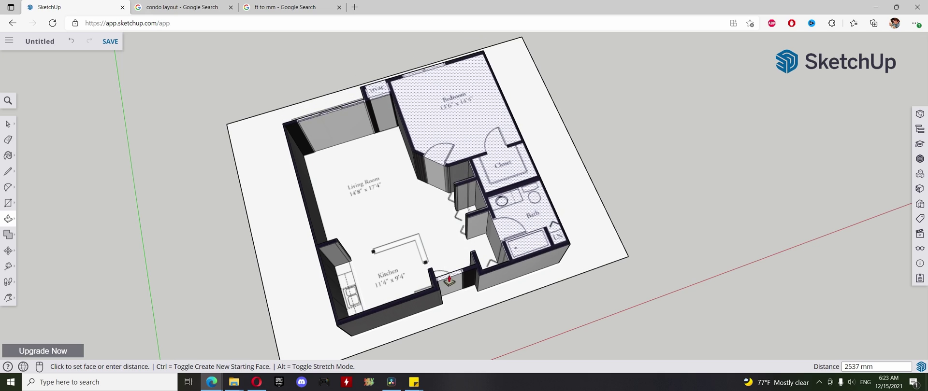
Trace a line closing the bedroom's lower wall at the doorway.
key(l)
scroll(425, 116, up, 2)
scroll(437, 121, up, 2)
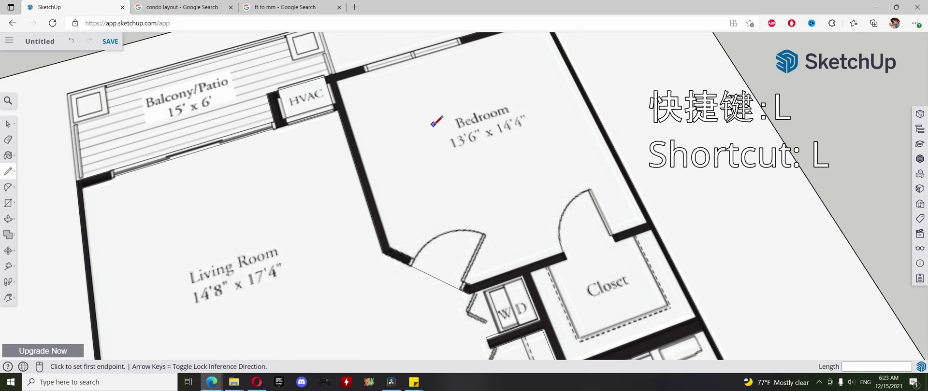
shift+middle_drag(341, 80, 318, 137)
click(622, 286)
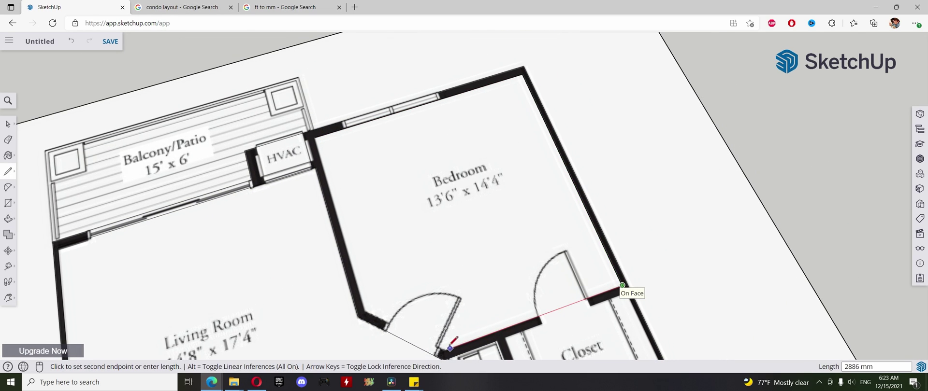
scroll(315, 141, up, 5)
scroll(346, 107, up, 3)
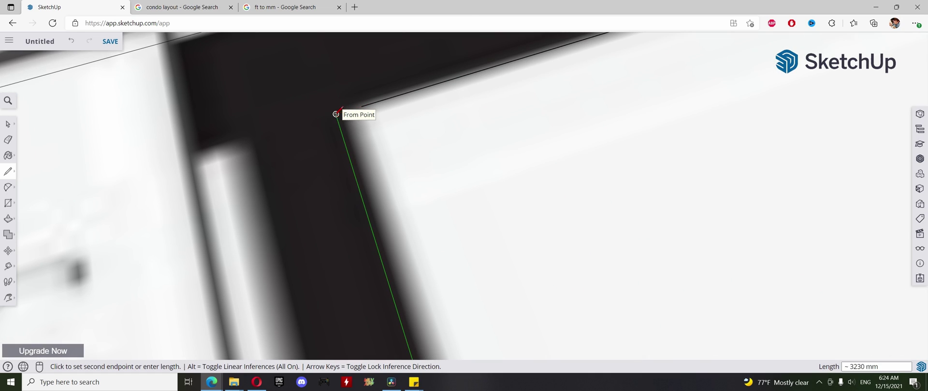
scroll(336, 114, down, 5)
shift+middle_drag(332, 150, 425, 93)
Draw a rectangle covering the closet floor outline.
key(r)
click(418, 98)
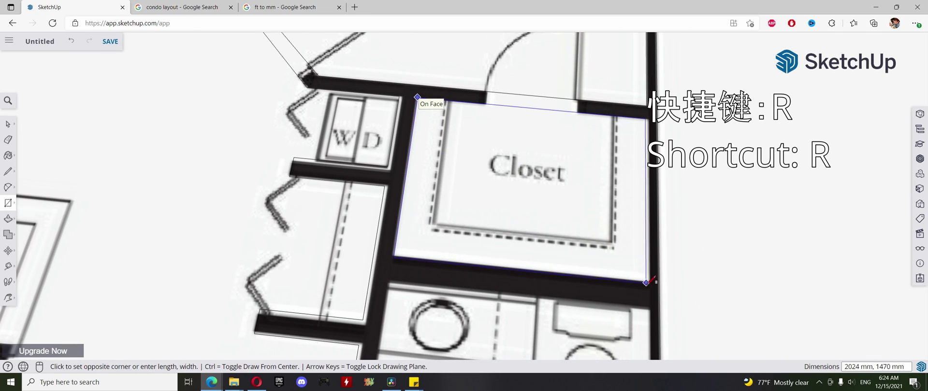
click(646, 283)
scroll(549, 244, down, 5)
scroll(450, 156, up, 4)
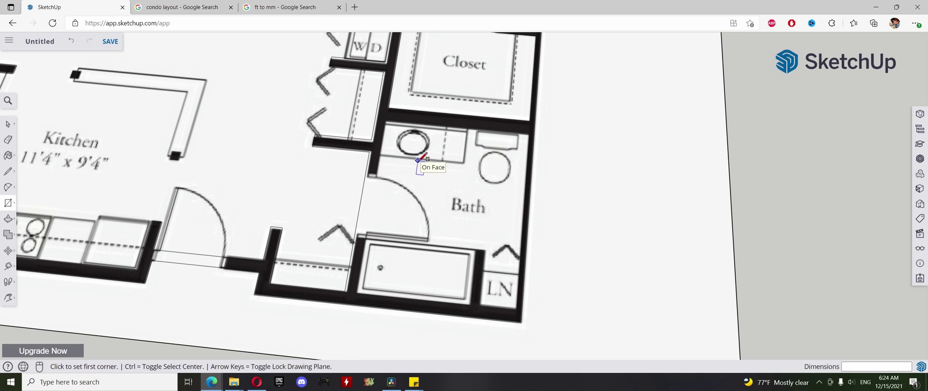
Trace a line along the bathroom's lower wall.
key(l)
click(527, 133)
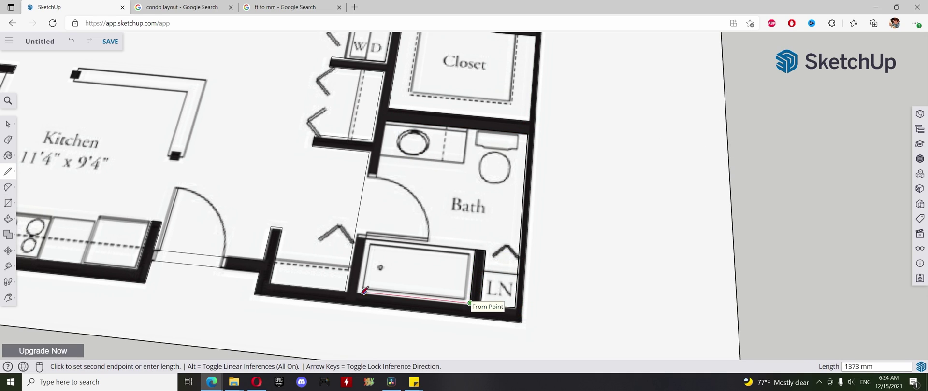
scroll(383, 125, up, 3)
scroll(393, 124, up, 2)
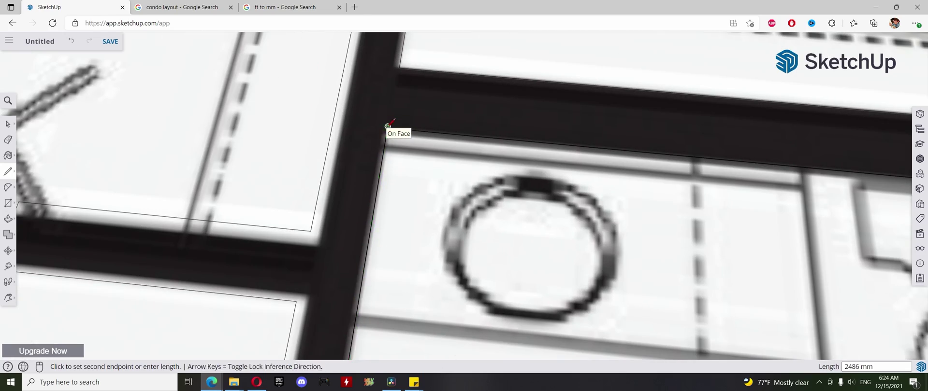
Trace the remaining closet-area wall edges and erase mistaken lines.
key(h)
drag(838, 208, 323, 186)
mouse_move(323, 186)
middle_down()
mouse_move(482, 265)
mouse_move(609, 219)
mouse_move(286, 215)
middle_up()
scroll(286, 215, up, 5)
scroll(214, 222, up, 2)
key(l)
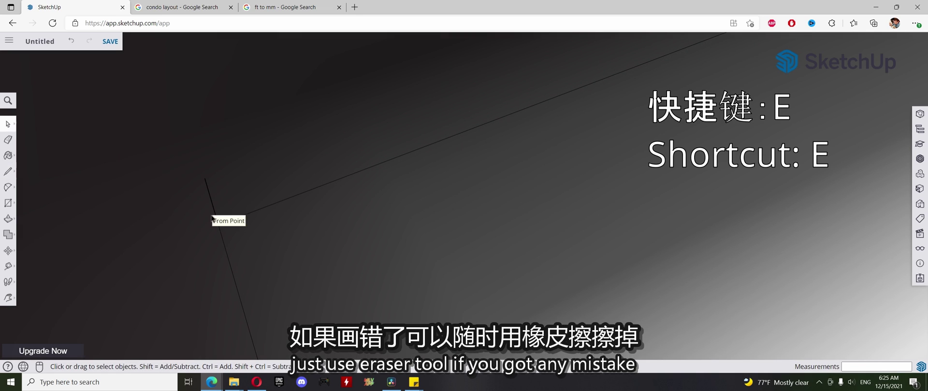
click(9, 140)
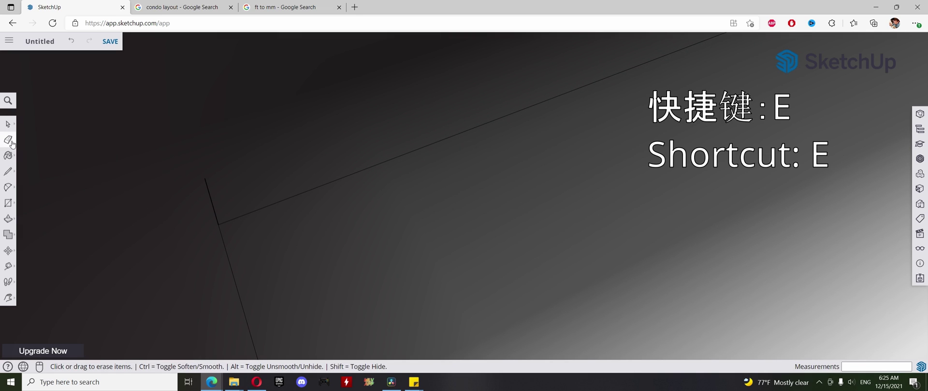
scroll(249, 214, down, 2)
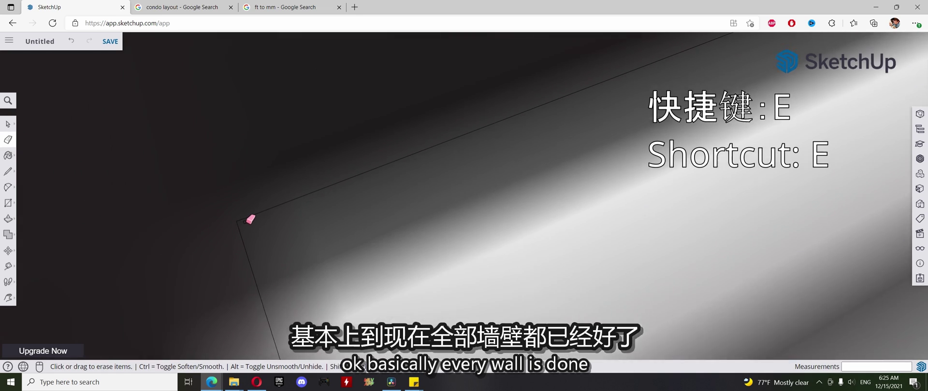
scroll(251, 219, down, 2)
scroll(257, 223, down, 3)
scroll(260, 227, down, 3)
Push/Pull the traced wall faces up to 3000 mm and orbit to inspect them from the side.
key(p)
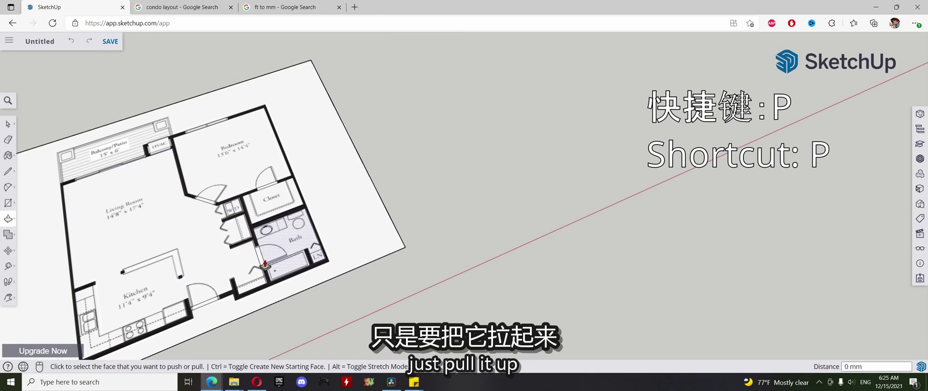
click(259, 264)
text(3000)
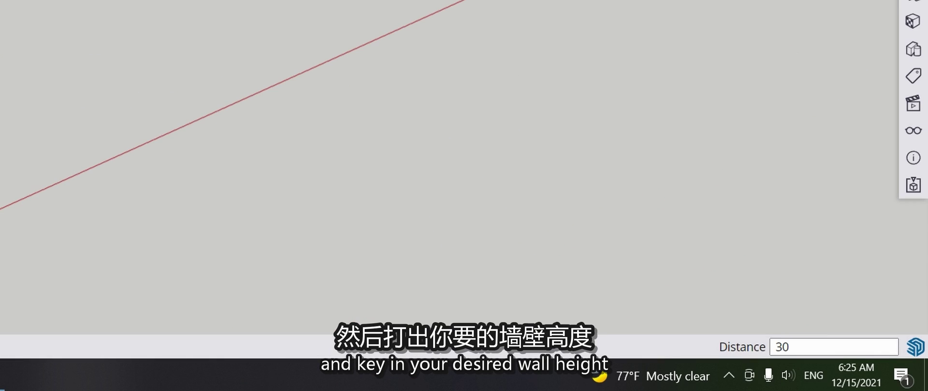
key(Return)
middle_drag(227, 237, 244, 234)
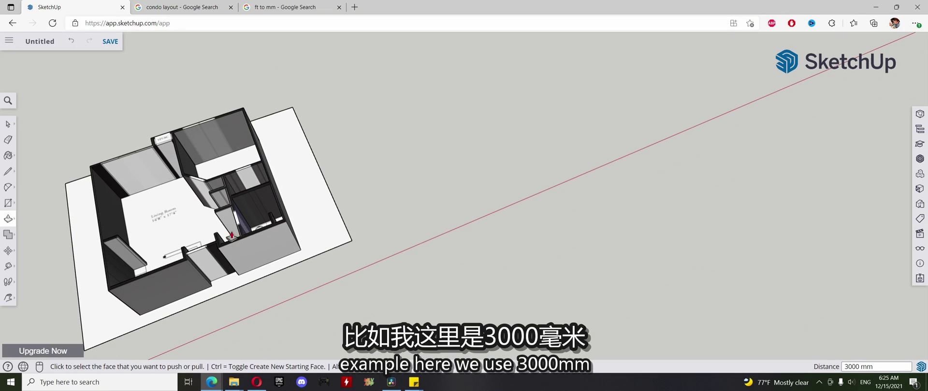
shift+middle_drag(229, 193, 548, 166)
scroll(548, 166, up, 3)
scroll(484, 163, down, 1)
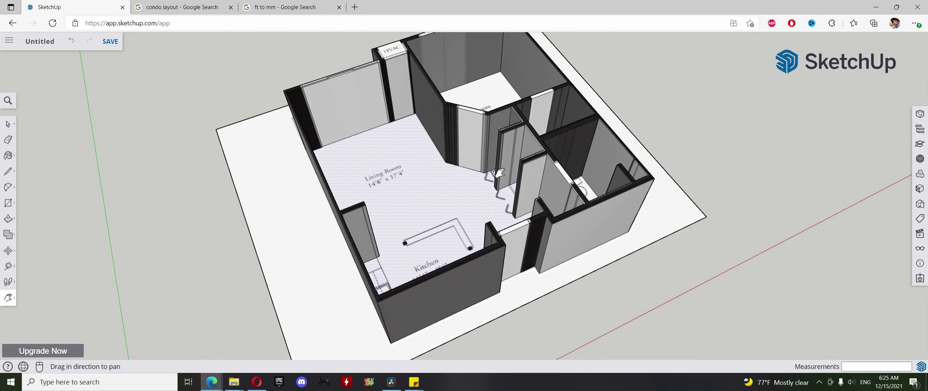
middle_drag(485, 163, 466, 136)
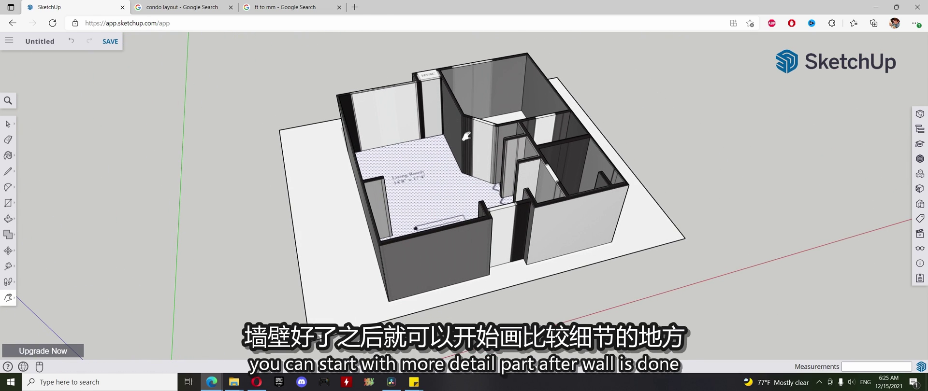
Draw an 850 by 2100 mm door rectangle at the base of the bath wall.
key(r)
scroll(483, 183, up, 5)
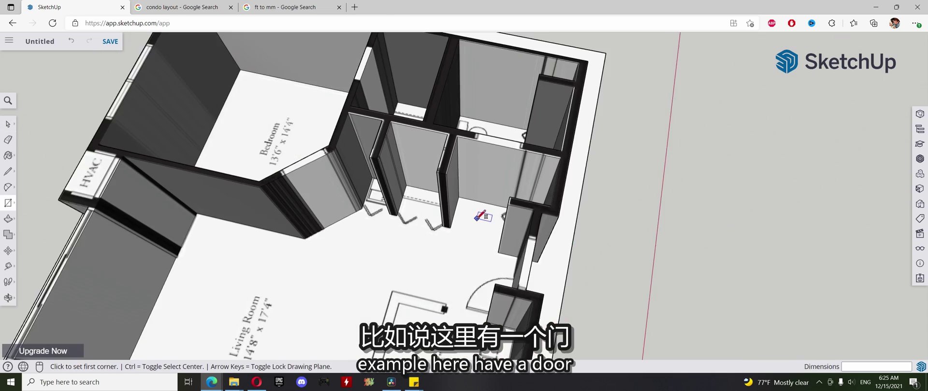
click(468, 194)
text(8)
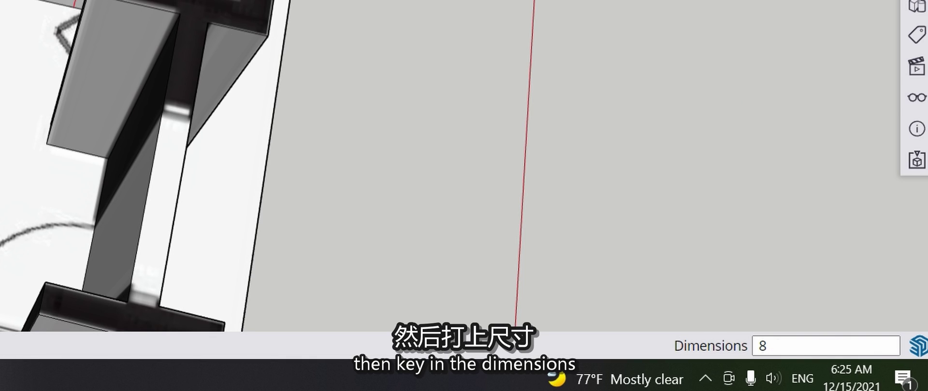
text(50,2100)
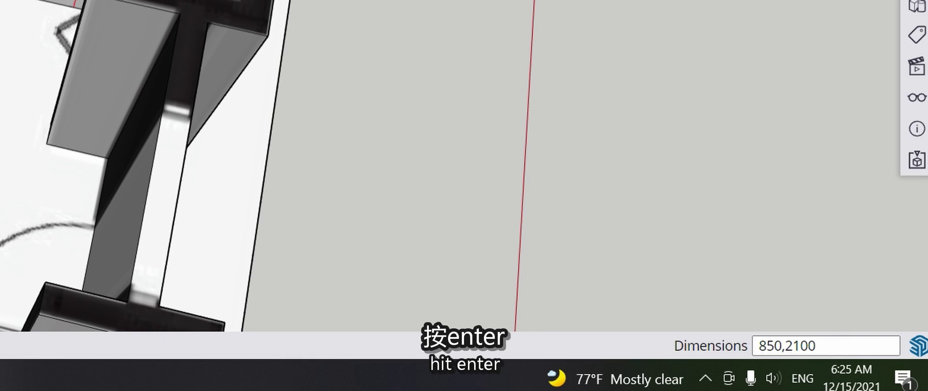
key(Return)
Push the door rectangle through the wall to open the doorway.
key(p)
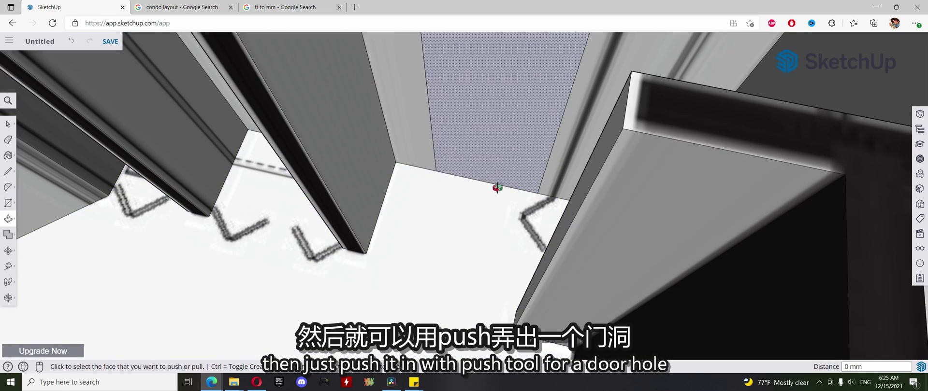
mouse_move(497, 187)
middle_down()
mouse_move(476, 120)
mouse_move(506, 236)
middle_up()
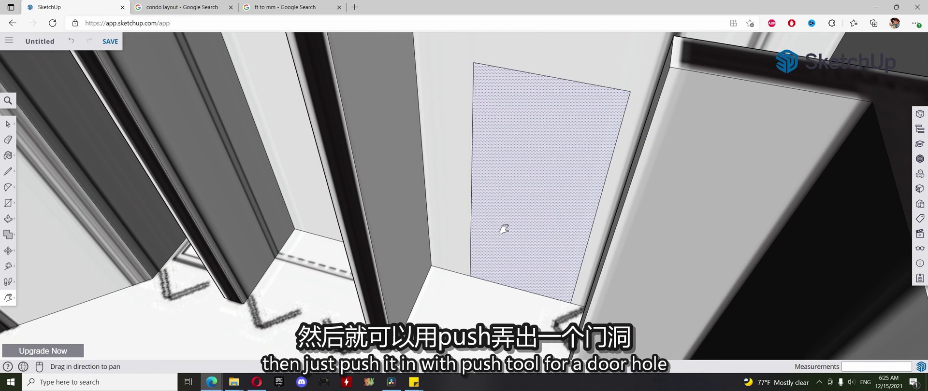
click(504, 239)
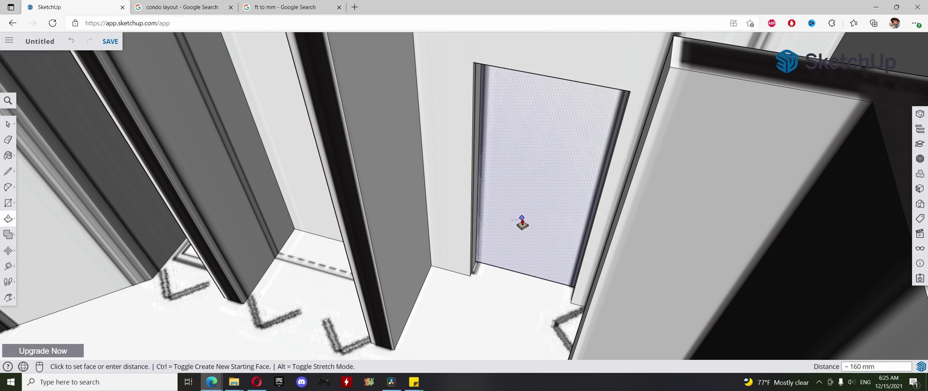
click(522, 223)
scroll(527, 227, down, 5)
mouse_move(527, 228)
middle_down()
mouse_move(651, 294)
mouse_move(482, 251)
middle_up()
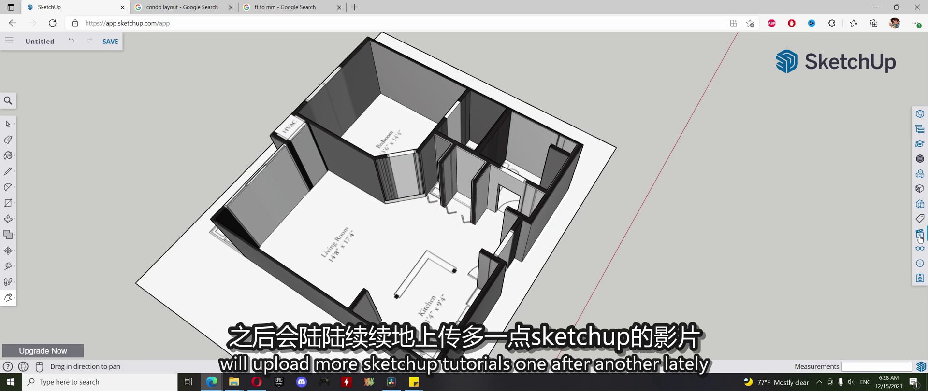
Open the display panel, view the model from Top in Parallel Projection, then return to Perspective.
click(920, 235)
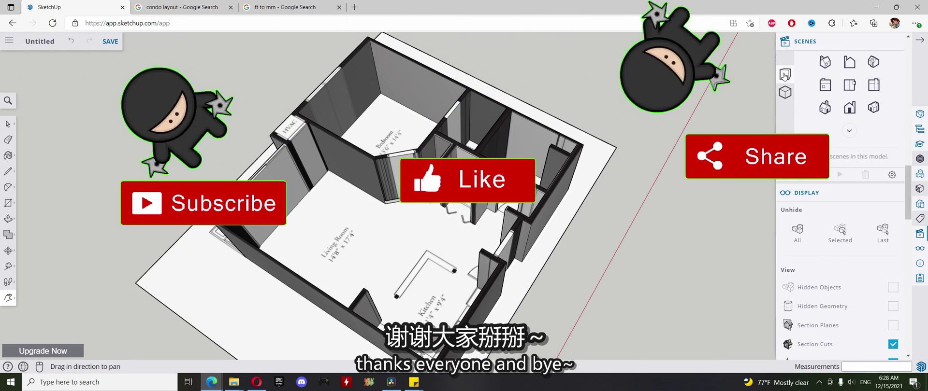
click(849, 62)
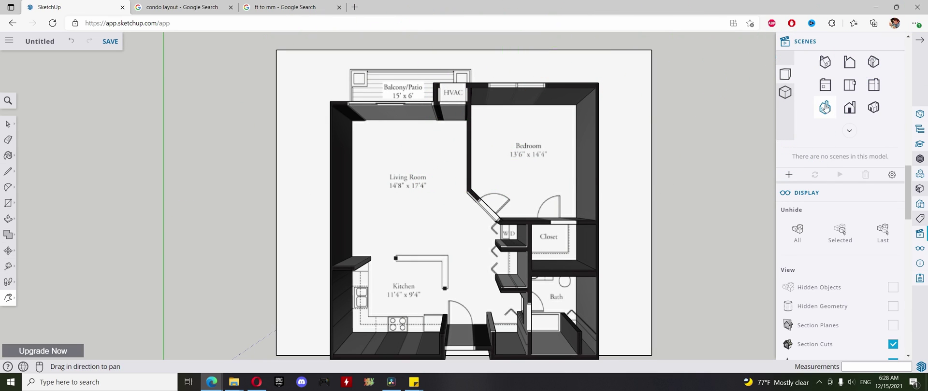
click(786, 94)
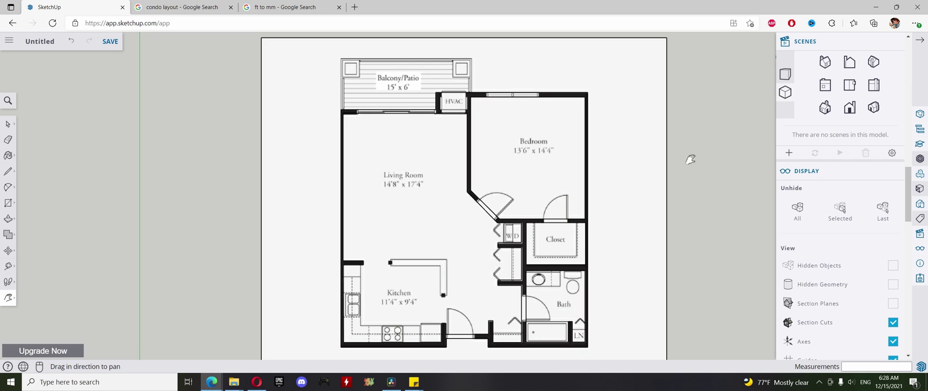
middle_drag(690, 160, 735, 102)
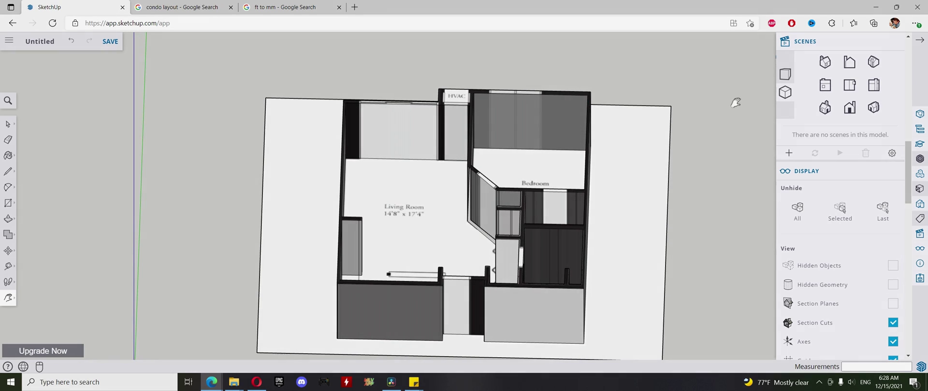
click(785, 83)
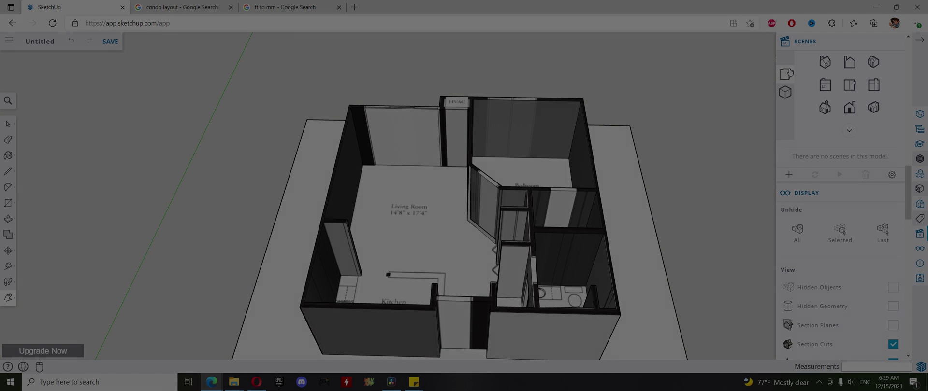
click(786, 93)
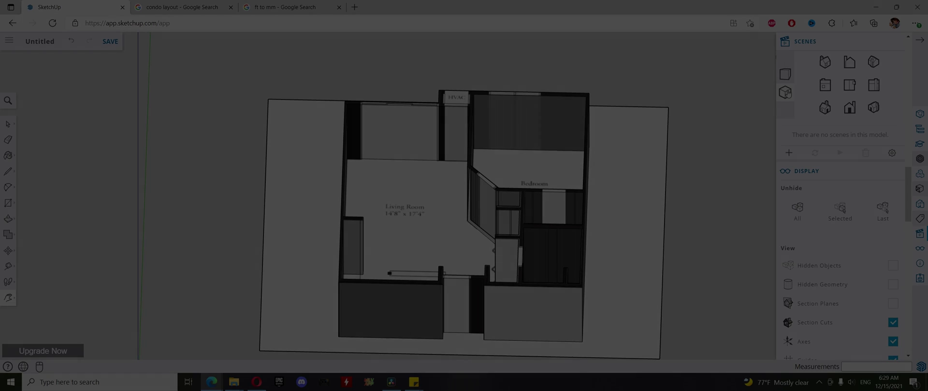
mouse_move(678, 184)
middle_down()
mouse_move(617, 205)
mouse_move(659, 189)
middle_up()
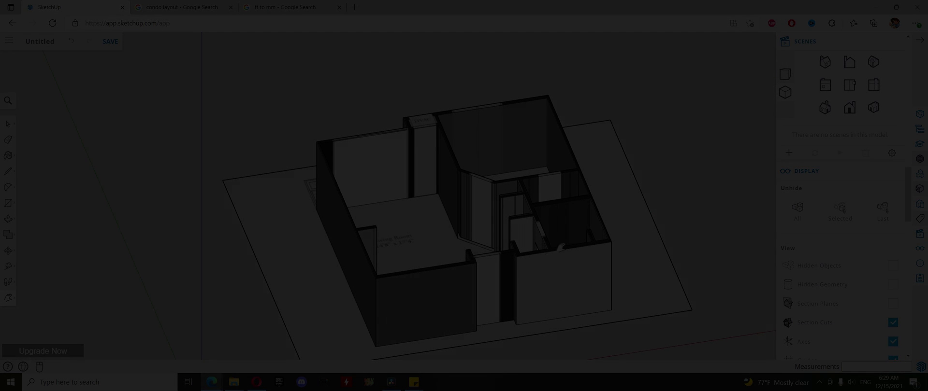